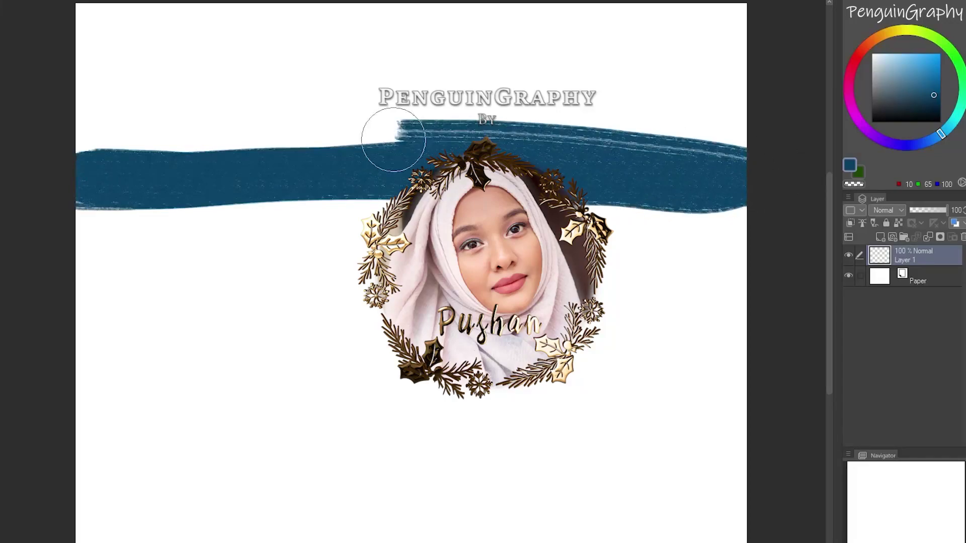
Paint a dark teal-blue band across the upper half of the canvas on Layer 1
mouse_move(758, 108)
left_mouse_down()
mouse_move(151, 161)
mouse_move(161, 101)
mouse_move(757, 105)
mouse_move(366, 80)
mouse_move(791, 76)
mouse_move(35, 22)
mouse_move(369, 35)
mouse_move(748, 132)
mouse_move(537, 213)
mouse_move(53, 218)
mouse_move(544, 237)
mouse_move(10, 261)
mouse_move(656, 261)
mouse_move(412, 260)
left_mouse_up()
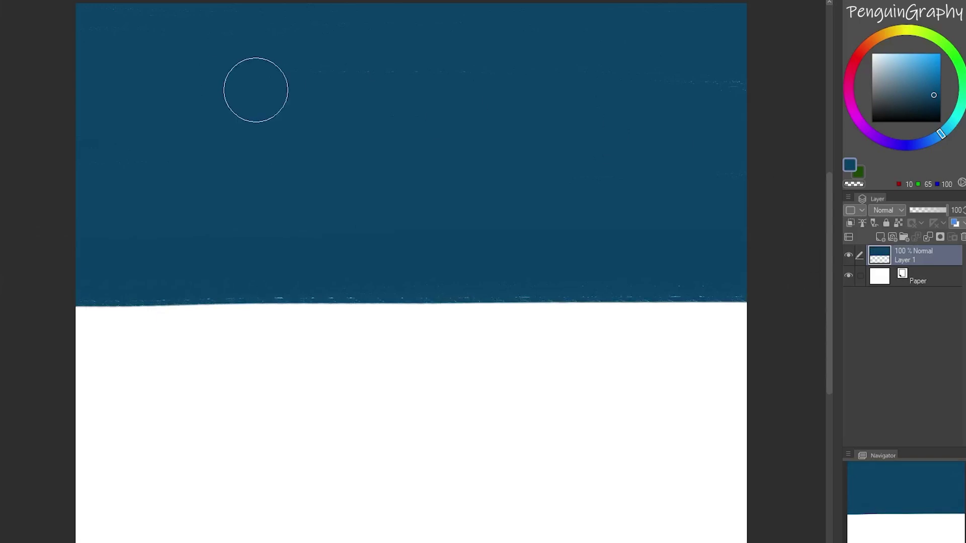
Paint a light blue round moon surrounded by wide lighter-blue rings in the sky
mouse_move(265, 22)
left_mouse_down()
mouse_move(540, 178)
mouse_move(316, 38)
mouse_move(440, 209)
mouse_move(228, 71)
mouse_move(467, 259)
mouse_move(445, 7)
mouse_move(523, 228)
mouse_move(467, 171)
mouse_move(406, 53)
mouse_move(428, 185)
mouse_move(391, 169)
mouse_move(354, 14)
left_mouse_up()
left_click(924, 67)
mouse_move(387, 103)
left_mouse_down()
mouse_move(432, 105)
mouse_move(402, 160)
mouse_move(396, 128)
left_mouse_up()
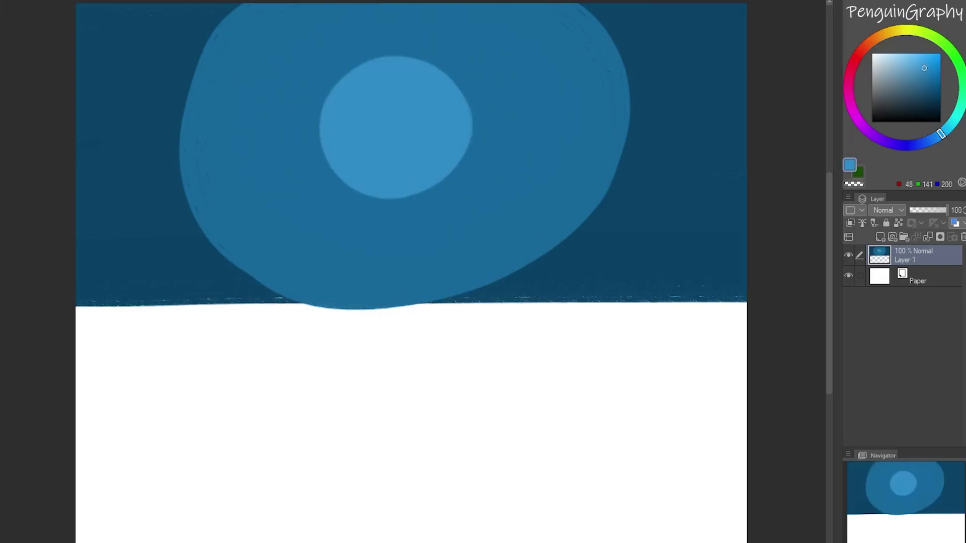
mouse_move(191, 55)
left_mouse_down()
mouse_move(216, 26)
mouse_move(190, 32)
mouse_move(164, 130)
mouse_move(242, 282)
left_mouse_up()
mouse_move(623, 20)
left_mouse_down()
mouse_move(614, 179)
mouse_move(498, 287)
left_mouse_up()
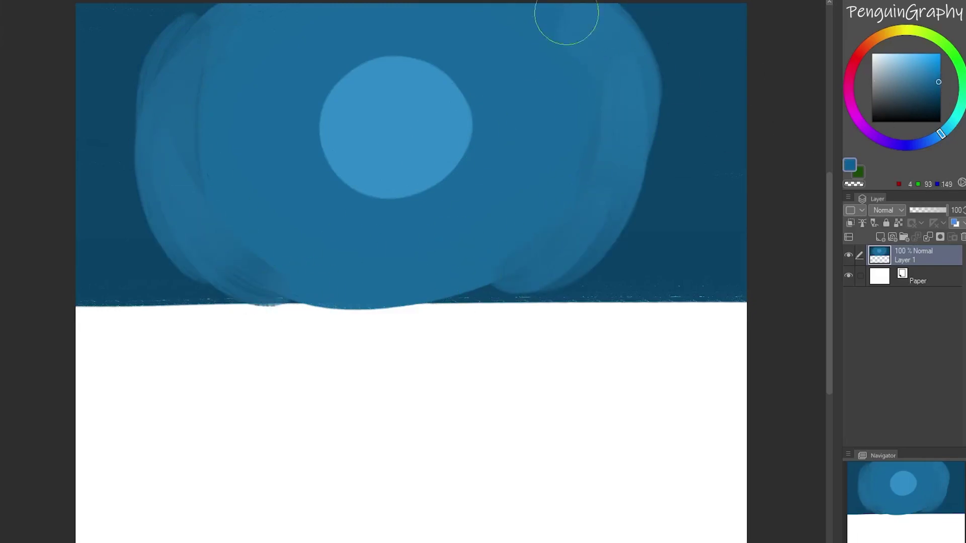
mouse_move(637, 22)
left_mouse_down()
mouse_move(610, 29)
mouse_move(623, 261)
mouse_move(548, 278)
mouse_move(281, 297)
left_mouse_up()
mouse_move(157, 131)
left_mouse_down()
mouse_move(187, 38)
mouse_move(157, 209)
mouse_move(189, 95)
mouse_move(252, 16)
mouse_move(359, 118)
mouse_move(392, 67)
mouse_move(441, 166)
mouse_move(331, 151)
mouse_move(421, 100)
mouse_move(403, 120)
mouse_move(414, 135)
mouse_move(434, 118)
mouse_move(413, 118)
mouse_move(387, 140)
left_mouse_up()
With a brighter blue, blend the moon and the sky's edges into a soft radial glow
left_click(924, 56)
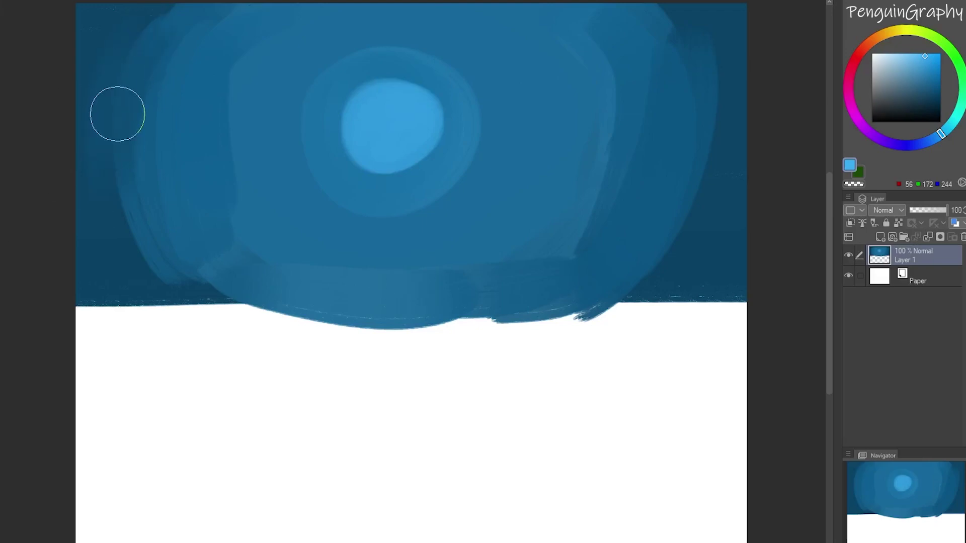
left_click_drag(107, 83, 137, 259)
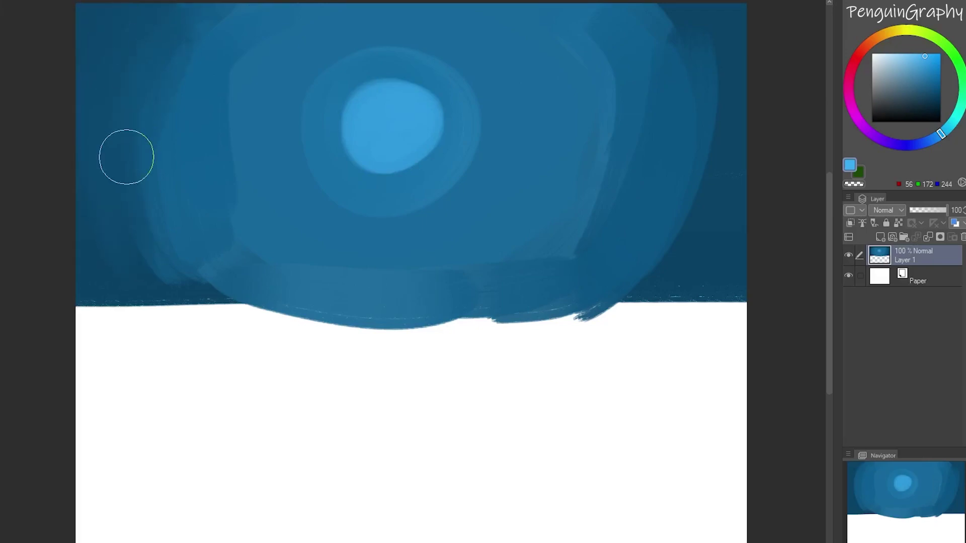
left_click_drag(176, 309, 168, 254)
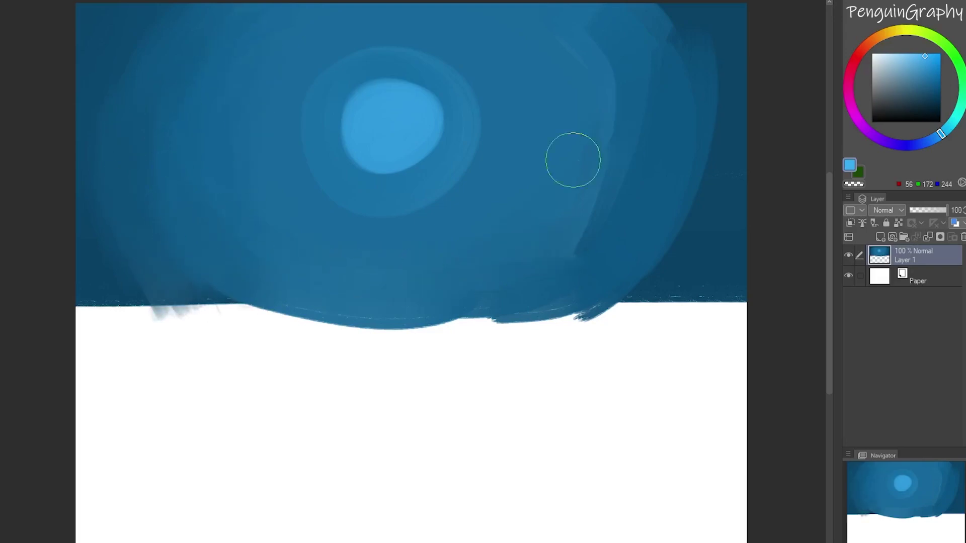
left_click_drag(664, 308, 682, 237)
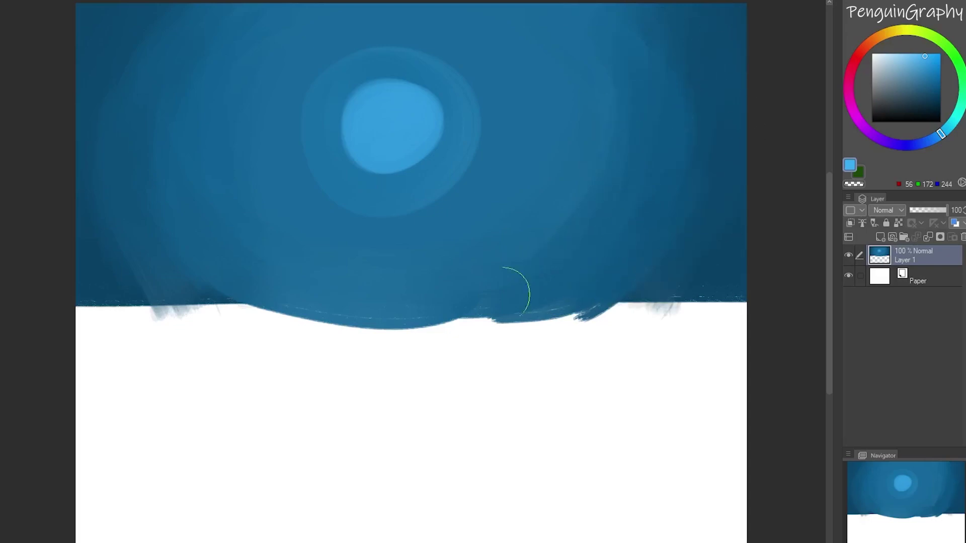
mouse_move(594, 59)
left_mouse_down()
mouse_move(398, 95)
mouse_move(396, 81)
mouse_move(418, 104)
mouse_move(387, 167)
mouse_move(458, 161)
mouse_move(320, 80)
mouse_move(383, 202)
left_mouse_up()
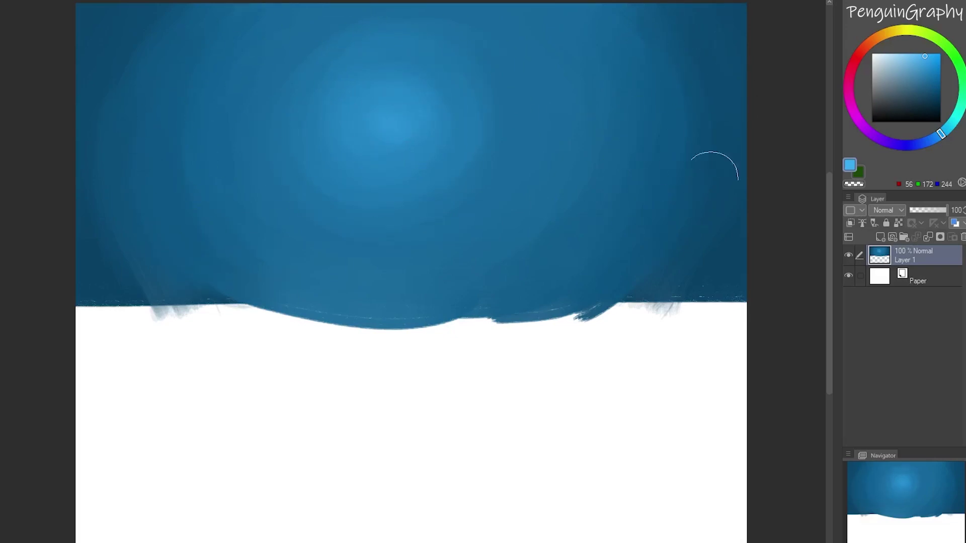
On a new layer, brush a green grass band from the canvas bottom up to the horizon
left_click(880, 237)
left_click(933, 36)
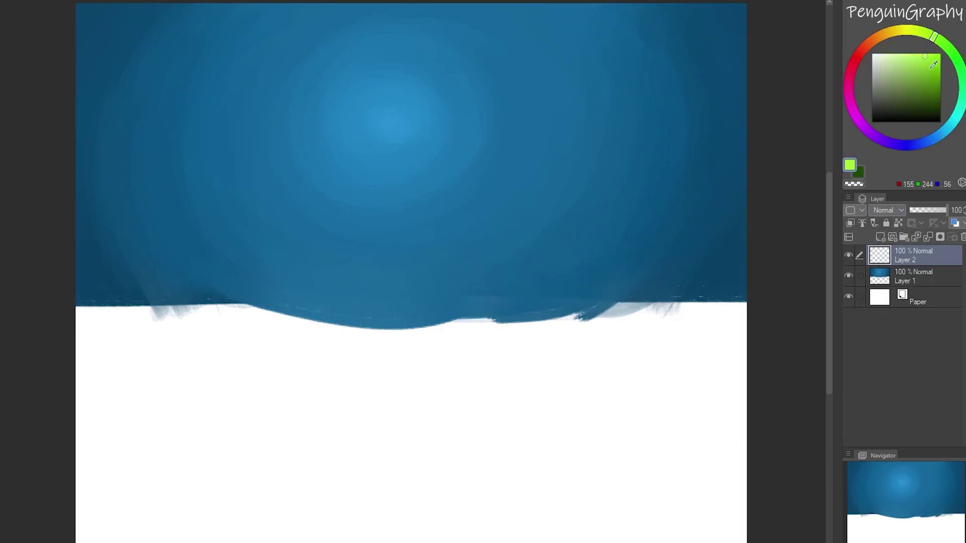
left_click(875, 39)
left_click_drag(917, 31, 944, 44)
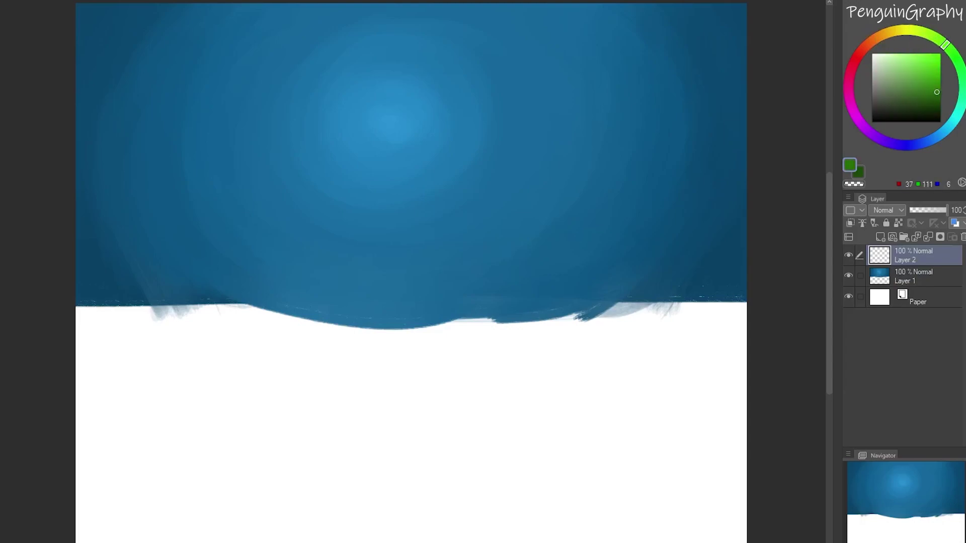
left_click_drag(63, 430, 744, 418)
key("ctrl+z")
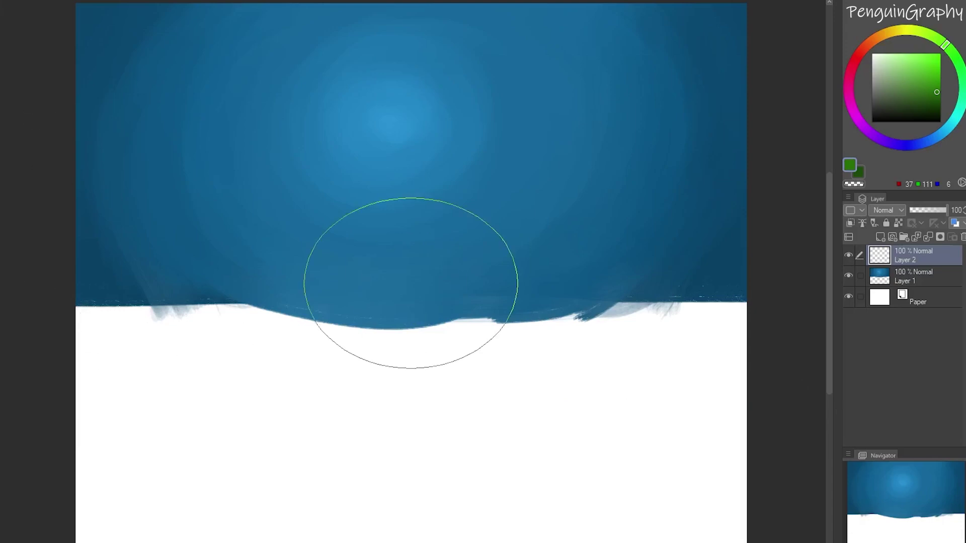
mouse_move(71, 460)
left_mouse_down()
mouse_move(711, 457)
mouse_move(697, 423)
mouse_move(104, 422)
mouse_move(104, 401)
mouse_move(743, 400)
left_mouse_up()
left_click_drag(25, 372, 743, 365)
mouse_move(59, 334)
left_mouse_down()
mouse_move(485, 342)
mouse_move(17, 349)
mouse_move(406, 339)
mouse_move(489, 323)
mouse_move(196, 316)
mouse_move(744, 302)
left_mouse_up()
left_click_drag(486, 317, 739, 317)
mouse_move(15, 330)
left_mouse_down()
mouse_move(70, 314)
mouse_move(642, 314)
left_mouse_up()
Paint a dark green foreground strip along the bottom plus shadow patches at right and lower left
mouse_move(55, 527)
left_mouse_down()
mouse_move(106, 534)
mouse_move(748, 531)
left_mouse_up()
mouse_move(65, 528)
left_mouse_down()
mouse_move(387, 506)
mouse_move(745, 503)
left_mouse_up()
left_click_drag(55, 485, 744, 480)
mouse_move(70, 470)
left_mouse_down()
mouse_move(834, 459)
mouse_move(211, 483)
mouse_move(747, 478)
left_mouse_up()
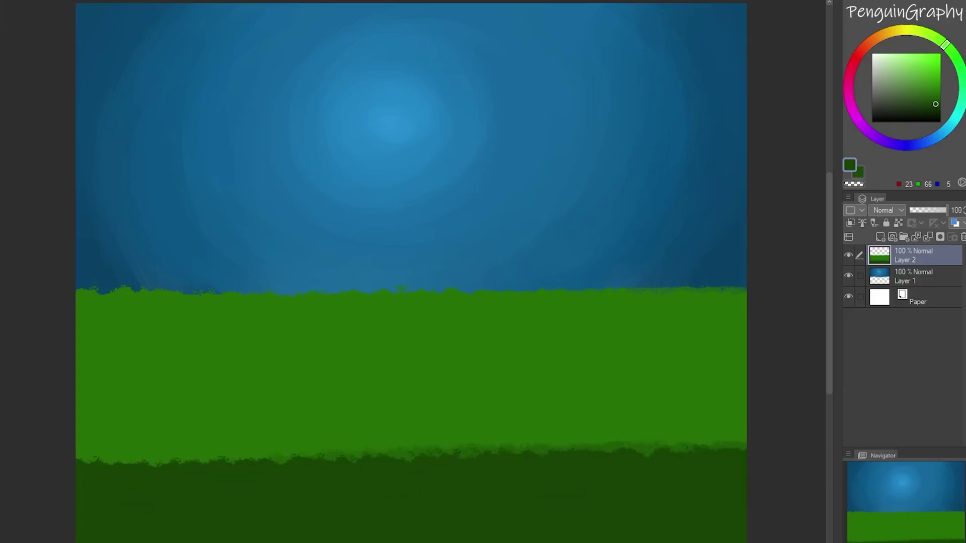
left_click_drag(52, 420, 264, 470)
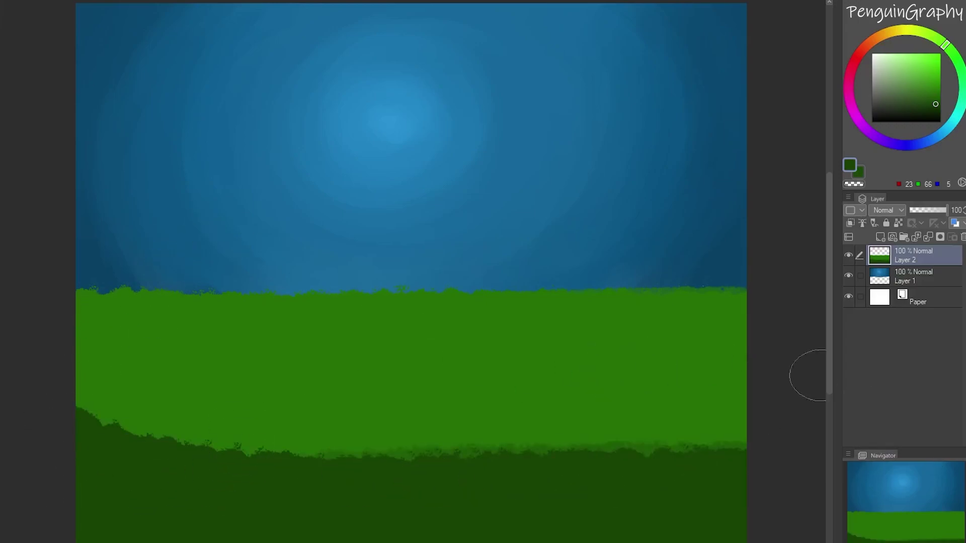
mouse_move(612, 374)
left_mouse_down()
mouse_move(502, 369)
mouse_move(649, 358)
mouse_move(454, 363)
left_mouse_up()
mouse_move(83, 365)
left_mouse_down()
mouse_move(54, 416)
mouse_move(181, 467)
left_mouse_up()
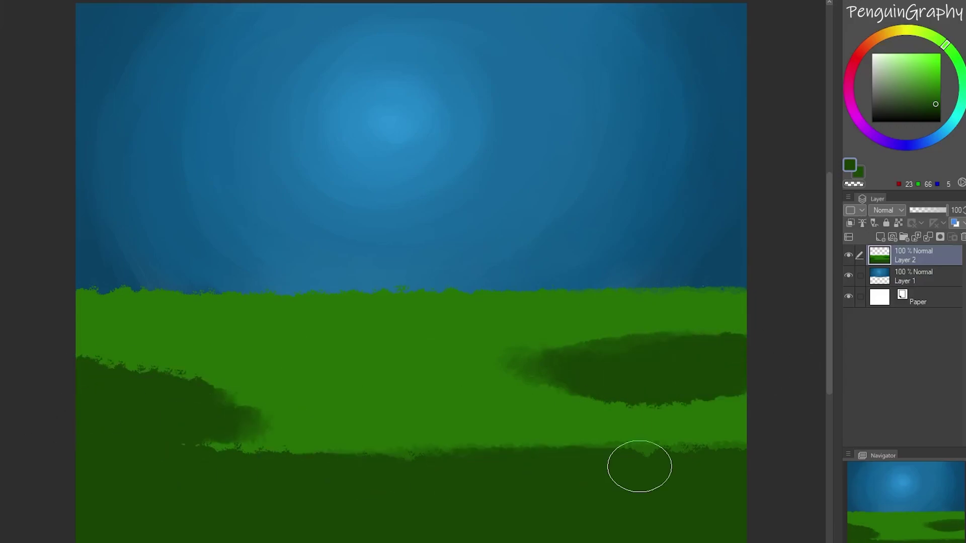
Brush lighter green bands across the lower right and bottom of the meadow
left_click(931, 83)
mouse_move(403, 463)
left_mouse_down()
mouse_move(598, 478)
mouse_move(501, 460)
mouse_move(626, 452)
mouse_move(617, 472)
mouse_move(496, 467)
mouse_move(374, 443)
mouse_move(360, 395)
mouse_move(425, 387)
mouse_move(349, 339)
mouse_move(448, 309)
mouse_move(303, 366)
mouse_move(314, 367)
mouse_move(311, 349)
mouse_move(448, 313)
mouse_move(461, 324)
mouse_move(451, 373)
mouse_move(361, 384)
mouse_move(414, 320)
left_mouse_up()
mouse_move(200, 500)
left_mouse_down()
mouse_move(86, 518)
mouse_move(598, 511)
left_mouse_up()
mouse_move(44, 493)
left_mouse_down()
mouse_move(86, 463)
mouse_move(403, 538)
left_mouse_up()
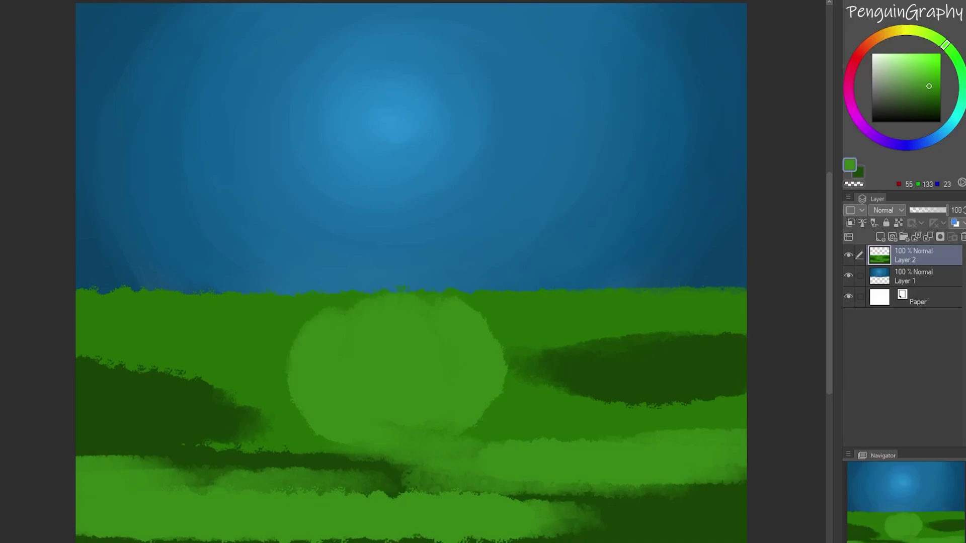
Build a spiky dark green grassy bush over the left patch using the eyedropped dark green
mouse_move(179, 356)
left_mouse_down()
mouse_move(234, 410)
mouse_move(206, 397)
mouse_move(314, 410)
mouse_move(337, 426)
mouse_move(166, 426)
mouse_move(354, 416)
left_mouse_up()
key("ctrl+z")
key("ctrl+z")
key("ctrl+z")
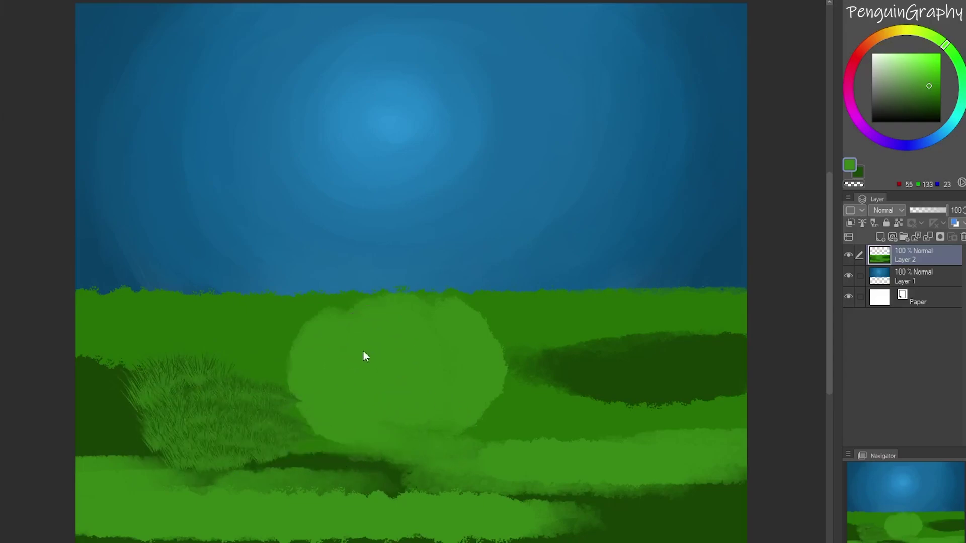
key("ctrl+z")
left_click(160, 419, "alt")
mouse_move(79, 388)
left_mouse_down()
mouse_move(145, 391)
mouse_move(237, 413)
mouse_move(131, 386)
mouse_move(211, 393)
mouse_move(97, 373)
mouse_move(111, 388)
left_mouse_up()
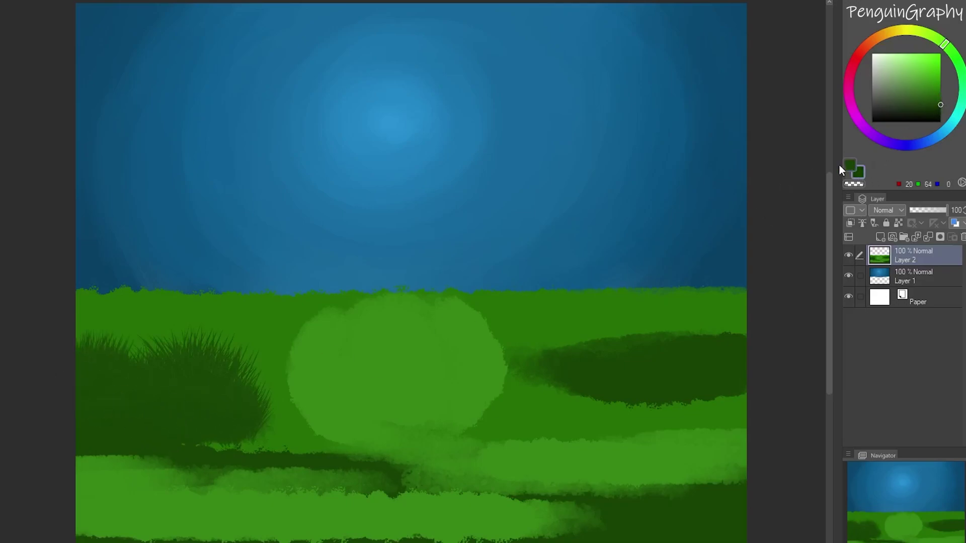
mouse_move(85, 352)
left_mouse_down()
mouse_move(108, 371)
mouse_move(188, 384)
mouse_move(101, 356)
mouse_move(246, 417)
mouse_move(206, 420)
left_mouse_up()
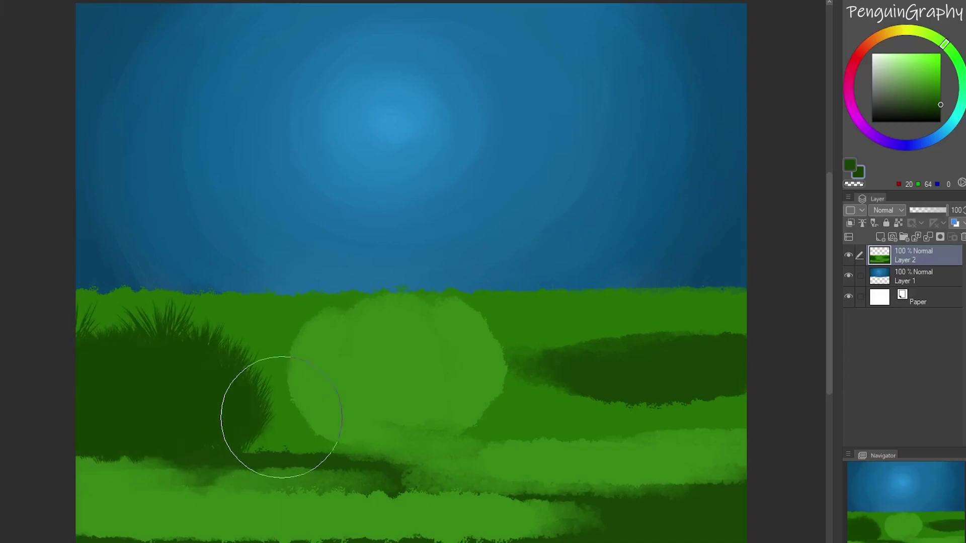
On a new layer above the sky, paint mid-green grass blades along the left and right horizon
left_click(919, 273)
left_click(880, 237)
left_click(260, 322, "alt")
left_click_drag(85, 322, 236, 322)
left_click_drag(532, 330, 664, 332)
Grow grass tufts and a mound along the horizon, then merge that layer into the meadow layer
key("ctrl+z")
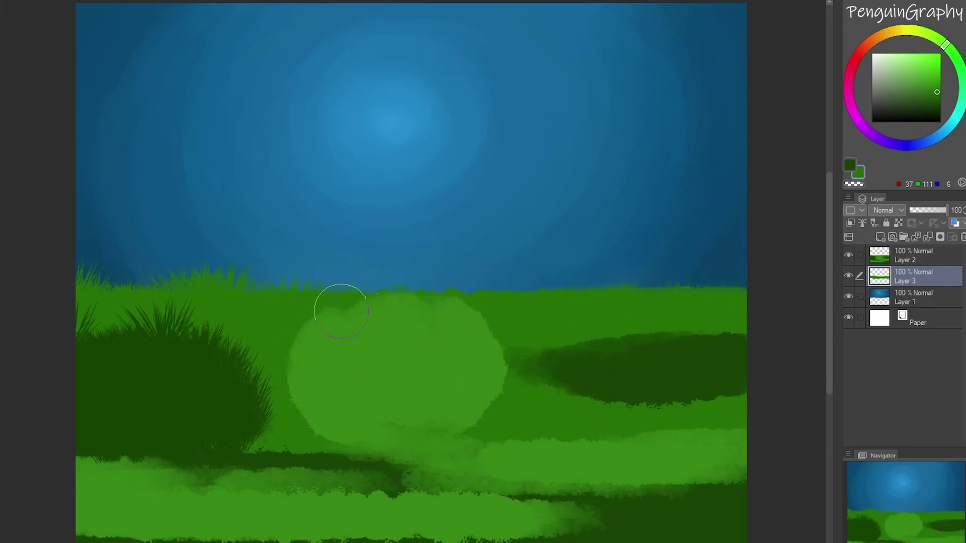
mouse_move(553, 330)
left_mouse_down()
mouse_move(584, 315)
mouse_move(548, 306)
mouse_move(716, 315)
mouse_move(736, 300)
left_mouse_up()
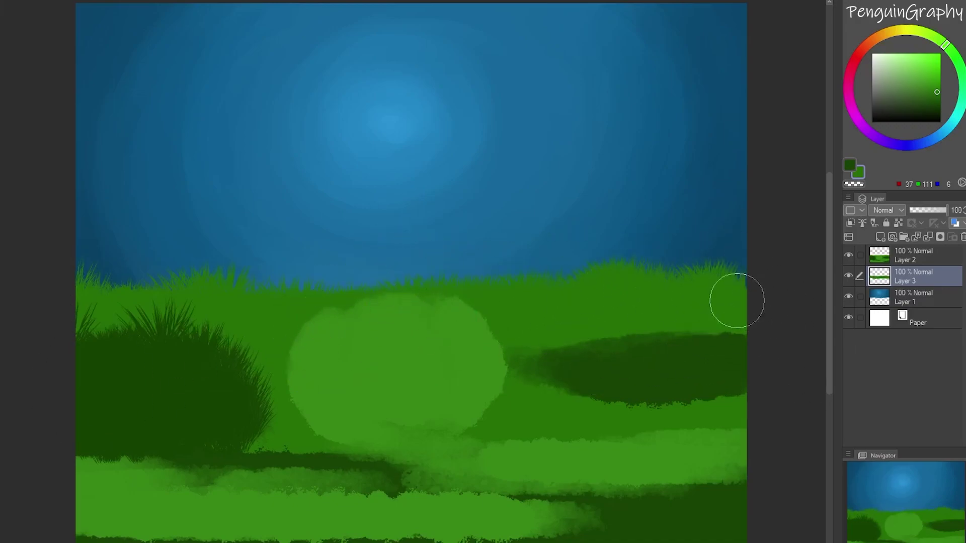
mouse_move(540, 312)
left_mouse_down()
mouse_move(627, 296)
mouse_move(664, 266)
left_mouse_up()
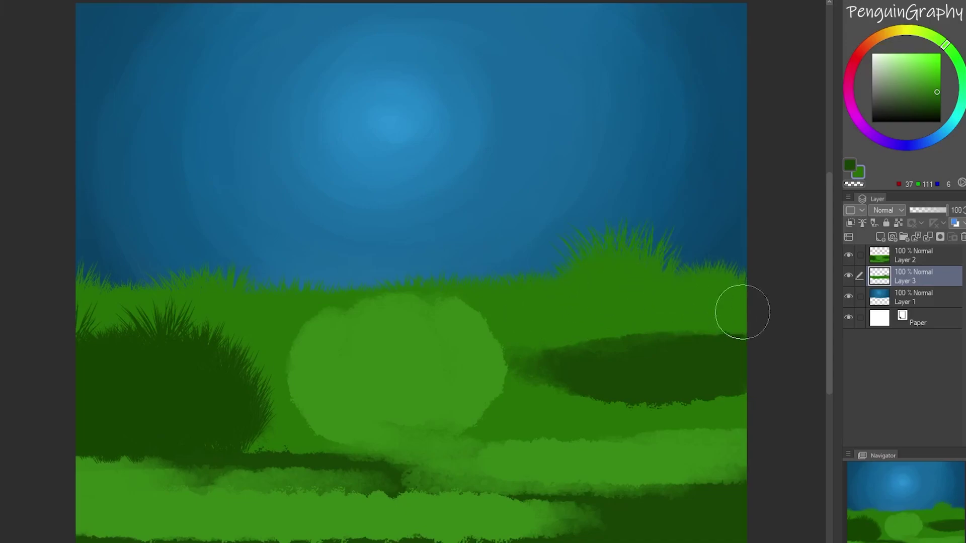
left_click_drag(201, 304, 231, 307)
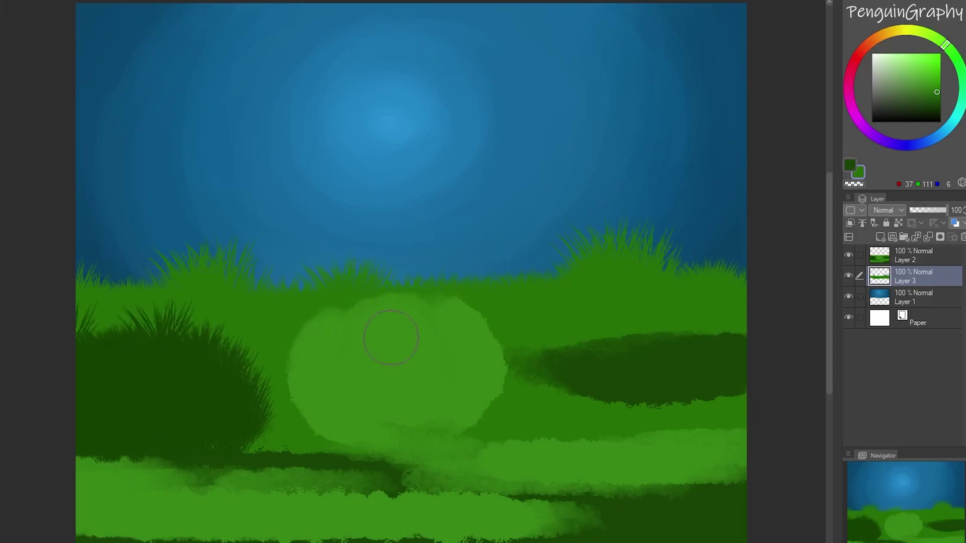
right_click(923, 279)
left_click(825, 230)
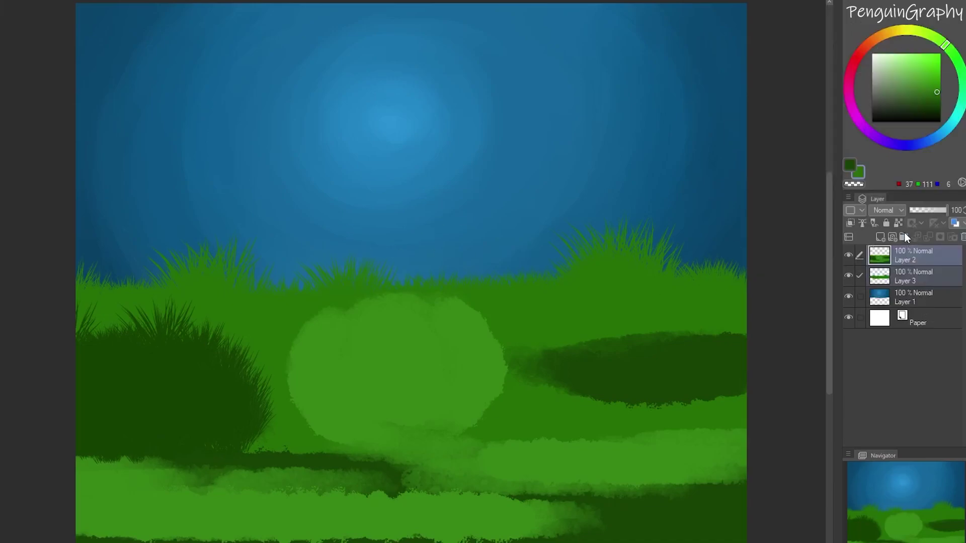
Texture the foreground with dark and light grass strokes: a dark right mound and light centre clumps
left_click(165, 396, "alt")
mouse_move(593, 355)
left_mouse_down()
mouse_move(730, 356)
mouse_move(465, 373)
mouse_move(532, 369)
mouse_move(499, 385)
mouse_move(683, 411)
mouse_move(704, 402)
left_mouse_up()
left_click_drag(455, 437, 714, 402)
mouse_move(397, 468)
left_mouse_down()
mouse_move(571, 485)
mouse_move(568, 520)
left_mouse_up()
mouse_move(369, 525)
left_mouse_down()
mouse_move(724, 530)
mouse_move(96, 534)
left_mouse_up()
mouse_move(18, 542)
left_mouse_down()
mouse_move(205, 542)
mouse_move(119, 509)
mouse_move(92, 524)
mouse_move(198, 517)
mouse_move(238, 502)
mouse_move(336, 512)
mouse_move(406, 484)
mouse_move(478, 509)
mouse_move(373, 458)
mouse_move(682, 539)
mouse_move(744, 497)
left_mouse_up()
mouse_move(632, 425)
left_mouse_down()
mouse_move(650, 491)
mouse_move(621, 480)
left_mouse_up()
mouse_move(268, 453)
left_mouse_down()
mouse_move(205, 433)
mouse_move(302, 322)
left_mouse_up()
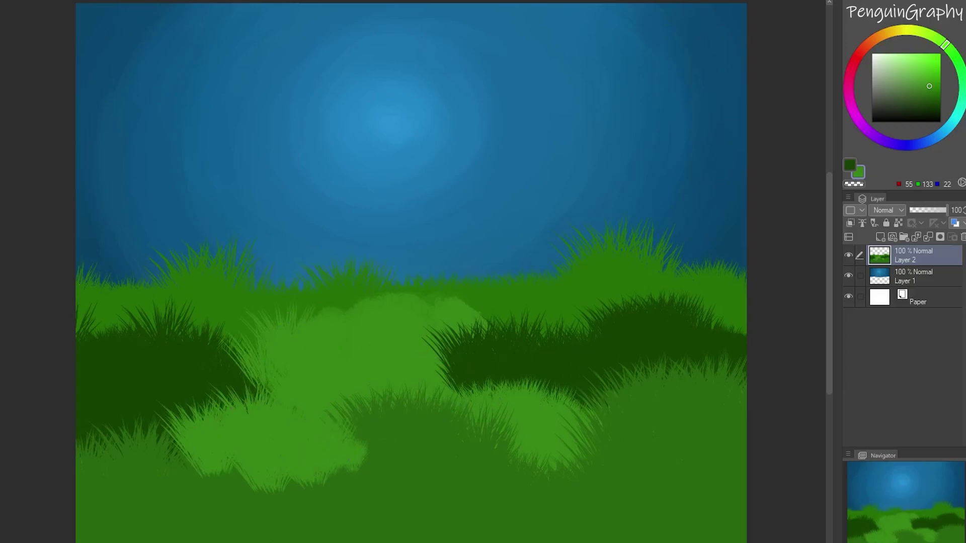
left_click_drag(354, 305, 440, 327)
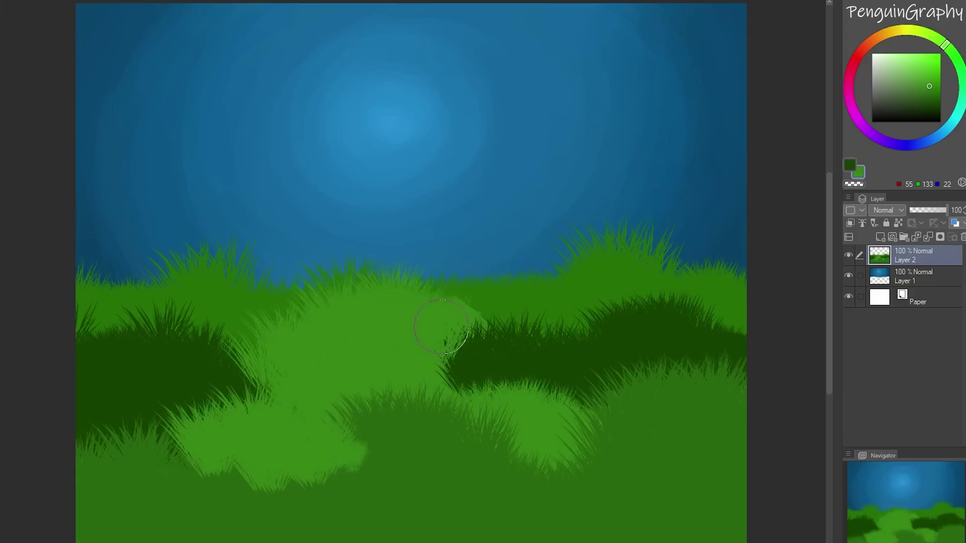
mouse_move(497, 290)
left_mouse_down()
mouse_move(357, 332)
mouse_move(443, 330)
mouse_move(505, 370)
mouse_move(485, 371)
left_mouse_up()
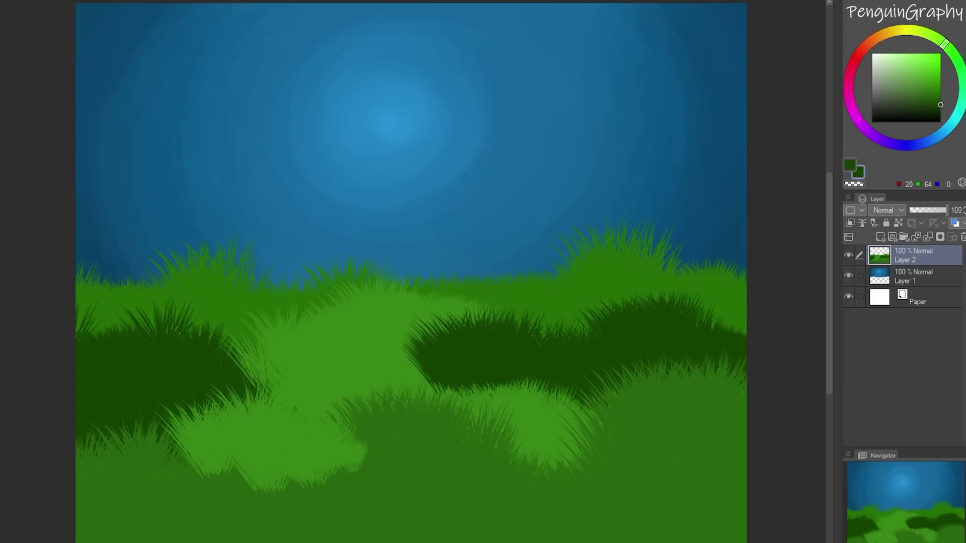
On a new layer, paint dark speckled ground texture across the lower and middle meadow
left_click(880, 236)
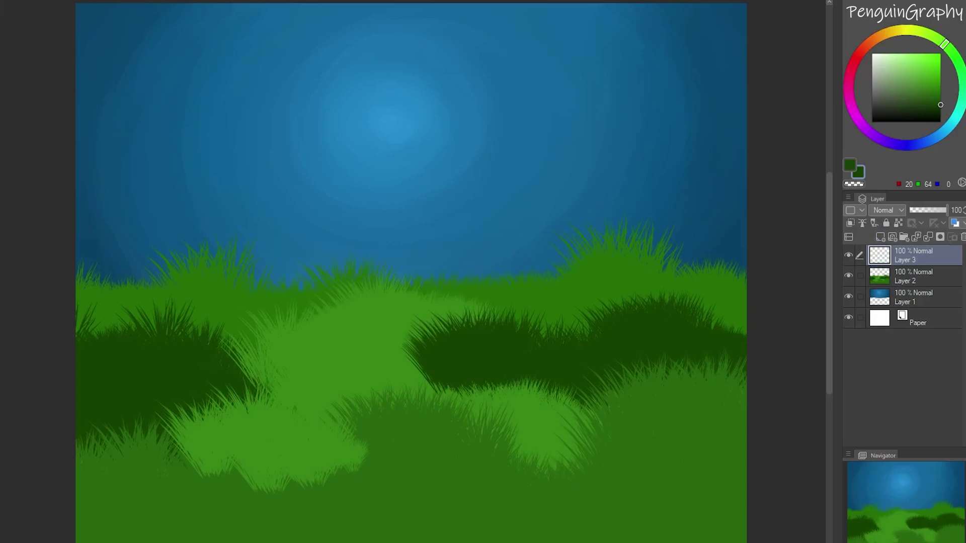
mouse_move(196, 471)
left_mouse_down()
mouse_move(164, 491)
mouse_move(781, 523)
left_mouse_up()
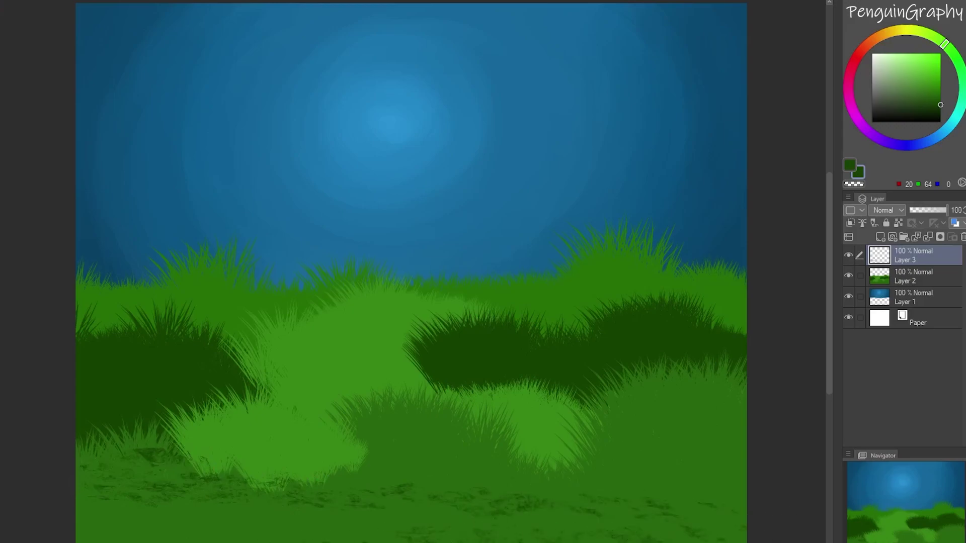
mouse_move(681, 441)
left_mouse_down()
mouse_move(509, 487)
mouse_move(63, 502)
left_mouse_up()
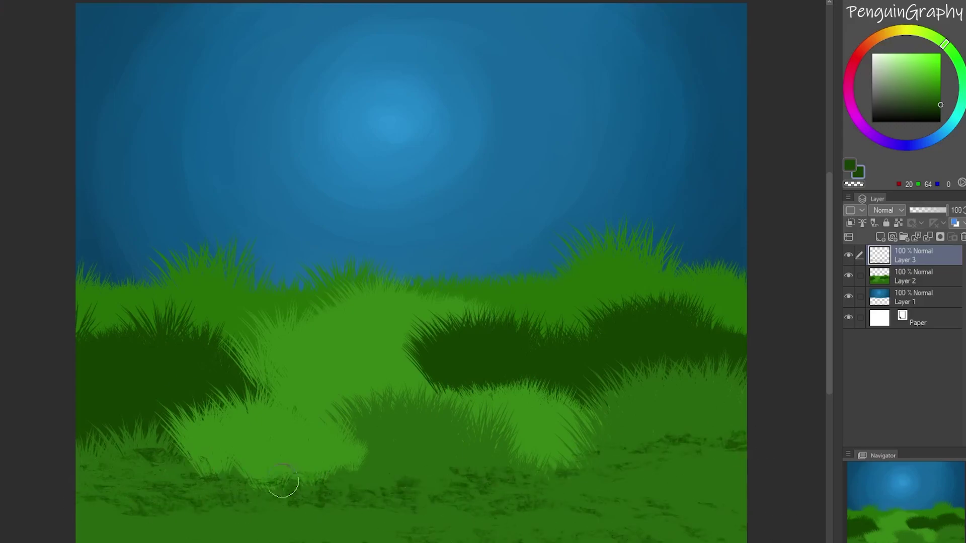
left_click_drag(432, 382, 299, 401)
mouse_move(276, 497)
left_mouse_down()
mouse_move(339, 490)
mouse_move(249, 465)
left_mouse_up()
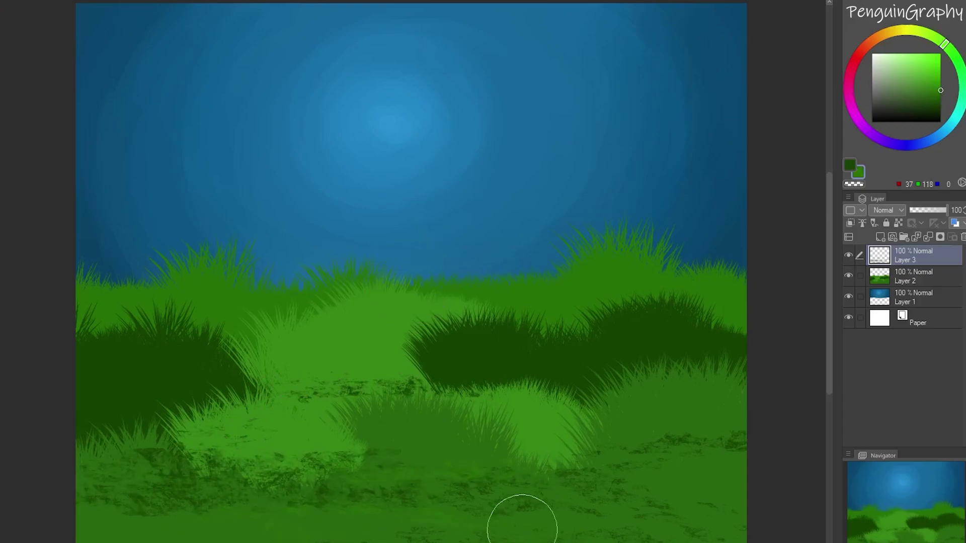
Add lighter green texture over the clumps, soften the speckles, and brush fine grass blades across the foreground
mouse_move(366, 457)
left_mouse_down()
mouse_move(458, 469)
mouse_move(187, 458)
mouse_move(111, 399)
mouse_move(161, 382)
left_mouse_up()
mouse_move(598, 370)
left_mouse_down()
mouse_move(701, 358)
mouse_move(421, 367)
left_mouse_up()
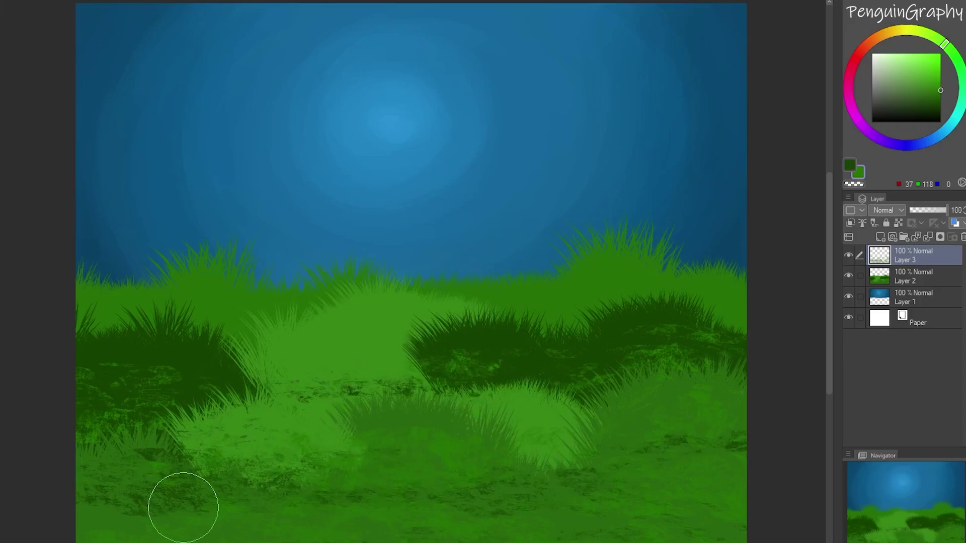
mouse_move(398, 506)
left_mouse_down()
mouse_move(428, 450)
mouse_move(500, 470)
mouse_move(287, 530)
mouse_move(382, 515)
left_mouse_up()
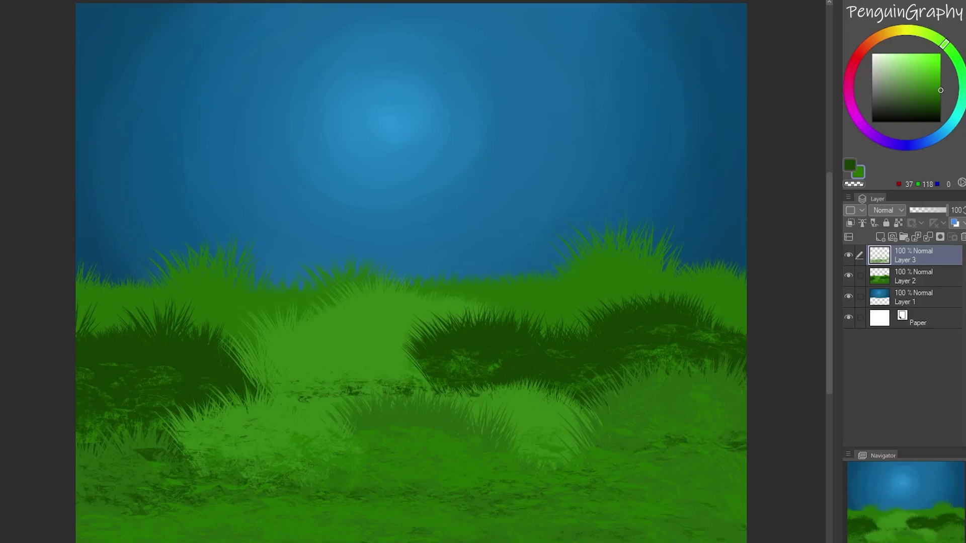
mouse_move(362, 453)
left_mouse_down()
mouse_move(410, 438)
mouse_move(528, 448)
mouse_move(369, 427)
mouse_move(616, 451)
mouse_move(694, 409)
mouse_move(636, 442)
mouse_move(733, 491)
left_mouse_up()
mouse_move(254, 528)
left_mouse_down()
mouse_move(93, 528)
mouse_move(119, 431)
mouse_move(164, 460)
left_mouse_up()
Paint dark and mid-green grass blades over the left tuft, central grass and right mound
left_click(174, 370)
mouse_move(174, 370)
left_mouse_down()
mouse_move(237, 367)
mouse_move(151, 347)
left_mouse_up()
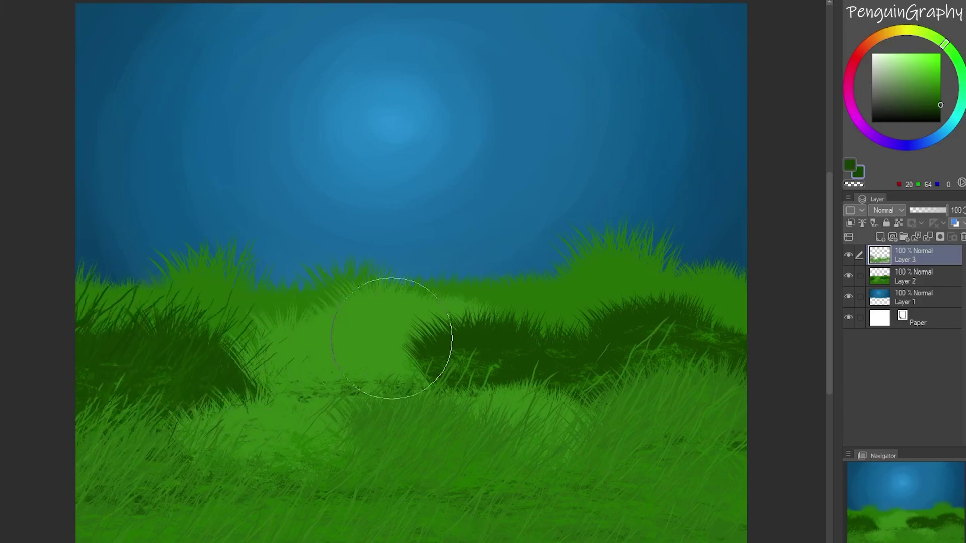
left_click_drag(387, 378, 473, 285)
left_click_drag(593, 304, 620, 319)
mouse_move(522, 346)
left_mouse_down()
mouse_move(351, 370)
mouse_move(471, 415)
mouse_move(390, 356)
mouse_move(535, 415)
mouse_move(568, 409)
left_mouse_up()
left_click(372, 400, "alt")
left_click_drag(320, 431, 249, 446)
left_click_drag(242, 374, 322, 342)
mouse_move(521, 264)
left_mouse_down()
mouse_move(550, 317)
mouse_move(605, 278)
mouse_move(681, 254)
mouse_move(483, 282)
left_mouse_up()
Raise blades into the left sky, darken the lower right, lighten dark patches, then add a new layer
left_click(563, 302, "alt")
mouse_move(412, 279)
left_mouse_down()
mouse_move(269, 296)
mouse_move(261, 254)
mouse_move(203, 275)
mouse_move(89, 282)
mouse_move(302, 273)
left_mouse_up()
mouse_move(186, 272)
left_mouse_down()
mouse_move(352, 297)
mouse_move(397, 346)
mouse_move(517, 401)
mouse_move(255, 371)
mouse_move(349, 399)
mouse_move(683, 426)
mouse_move(201, 500)
left_mouse_up()
left_click(402, 312, "alt")
left_click(570, 354, "alt")
mouse_move(488, 434)
left_mouse_down()
mouse_move(599, 431)
mouse_move(627, 463)
mouse_move(731, 520)
mouse_move(119, 499)
mouse_move(657, 499)
mouse_move(687, 533)
mouse_move(709, 532)
mouse_move(510, 478)
mouse_move(760, 517)
left_mouse_up()
mouse_move(107, 355)
left_mouse_down()
mouse_move(143, 382)
mouse_move(229, 370)
mouse_move(85, 394)
mouse_move(155, 393)
mouse_move(122, 374)
mouse_move(241, 352)
left_mouse_up()
mouse_move(441, 355)
left_mouse_down()
mouse_move(677, 349)
mouse_move(556, 388)
mouse_move(468, 345)
mouse_move(719, 338)
mouse_move(685, 435)
mouse_move(446, 477)
mouse_move(313, 378)
mouse_move(624, 318)
left_mouse_up()
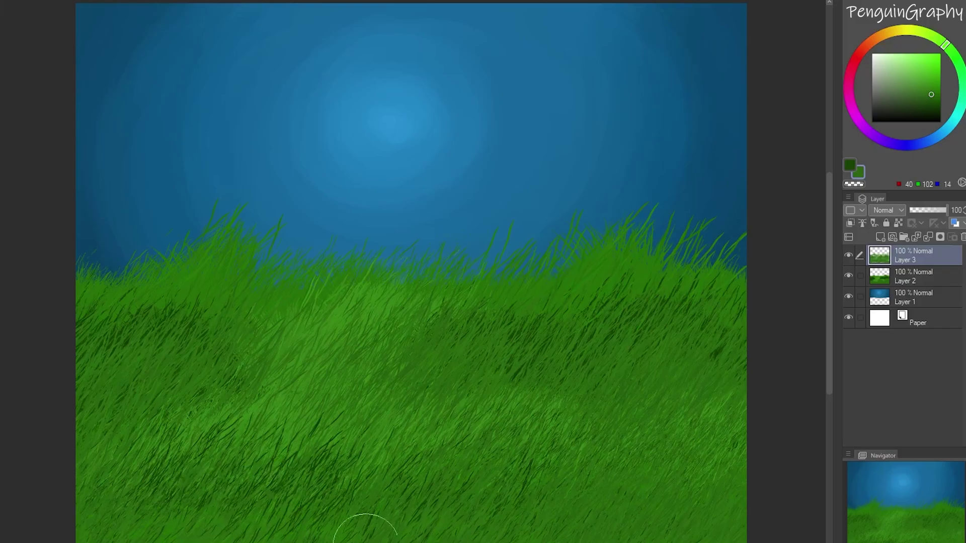
left_click(932, 103)
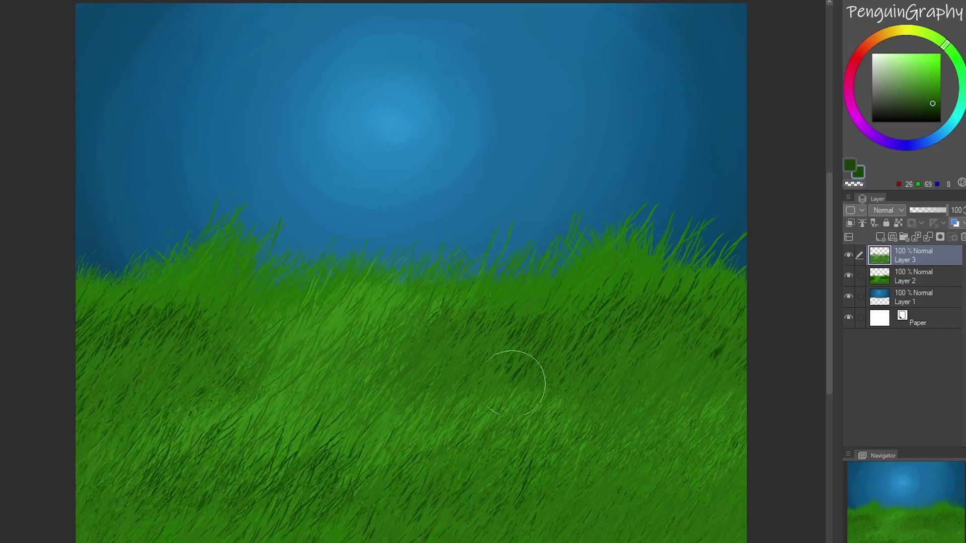
left_click(878, 236)
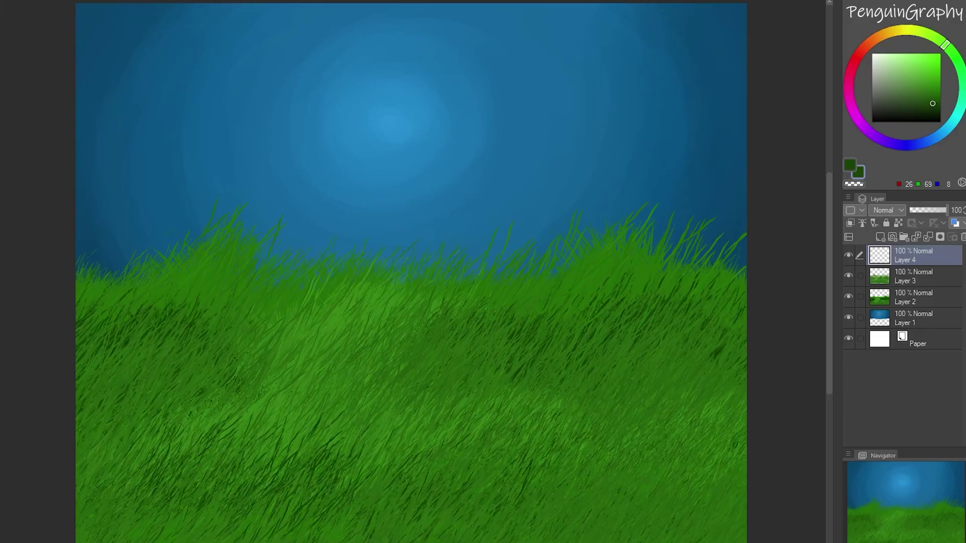
Enable Color mixing for the leaf brush, test and undo a stroke, and set bright and dark greens
left_click(108, 214)
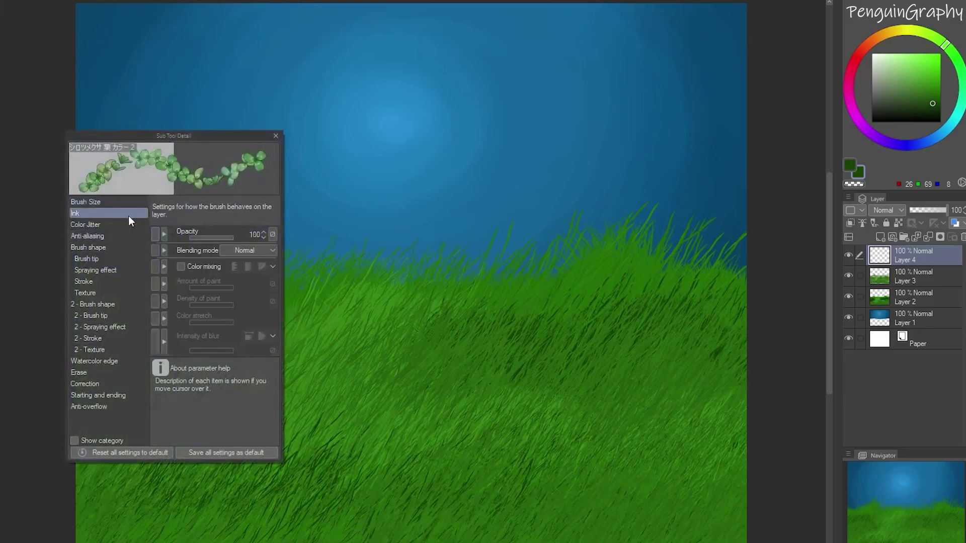
left_click(181, 267)
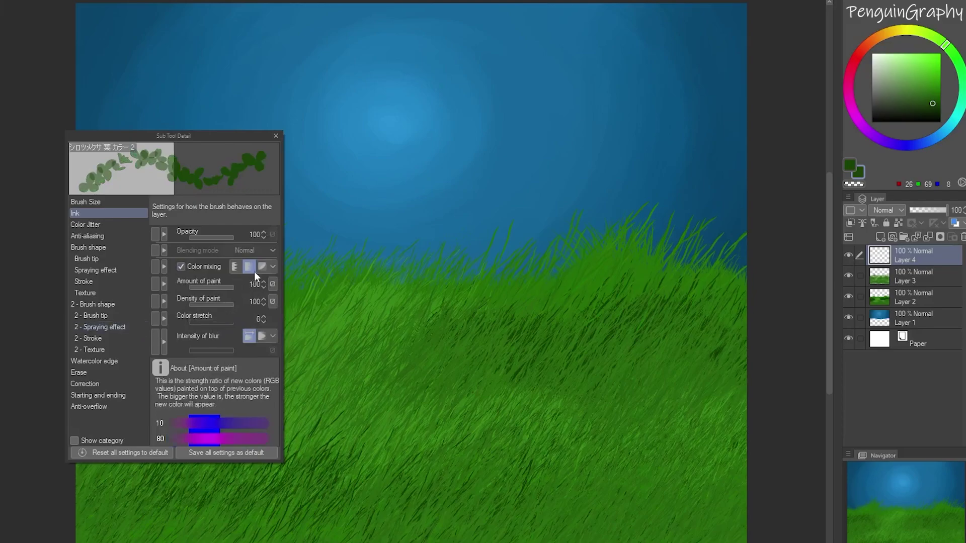
left_click(276, 136)
left_click_drag(108, 463, 215, 438)
key("ctrl+z")
left_click(287, 384, "alt")
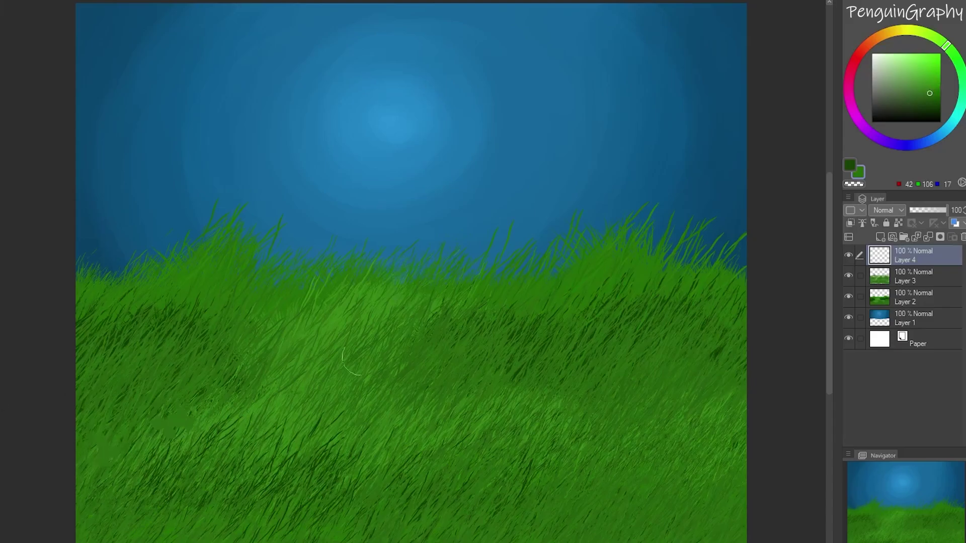
left_click(934, 98)
left_click(940, 102)
Stamp fourteen dark clovers across the meadow grass, then undo them
left_click(516, 408)
left_click(578, 338)
left_click(626, 387)
left_click(604, 502)
left_click(692, 502)
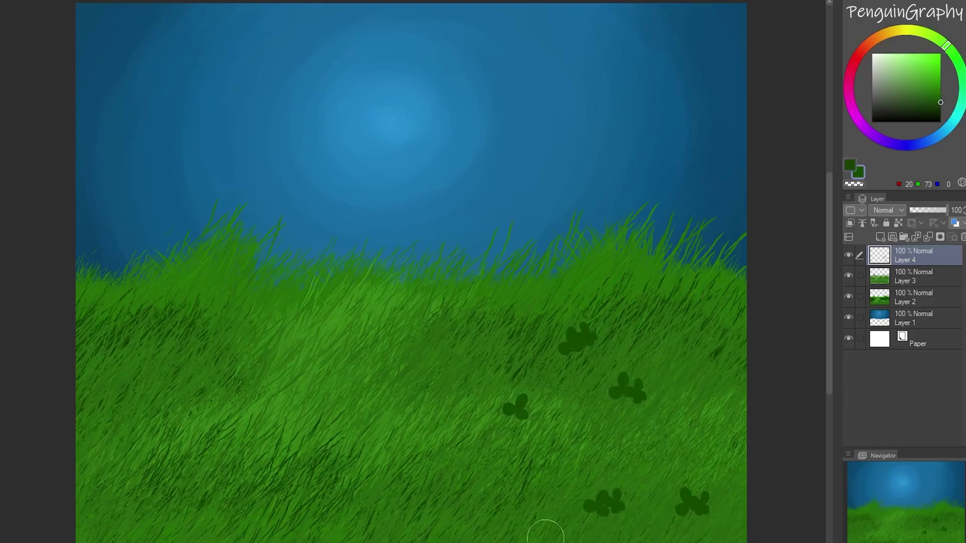
left_click(108, 528)
left_click(145, 458)
left_click(171, 450)
left_click(227, 482)
left_click(344, 432)
left_click(284, 523)
left_click(438, 465)
left_click(300, 352)
left_click(363, 364)
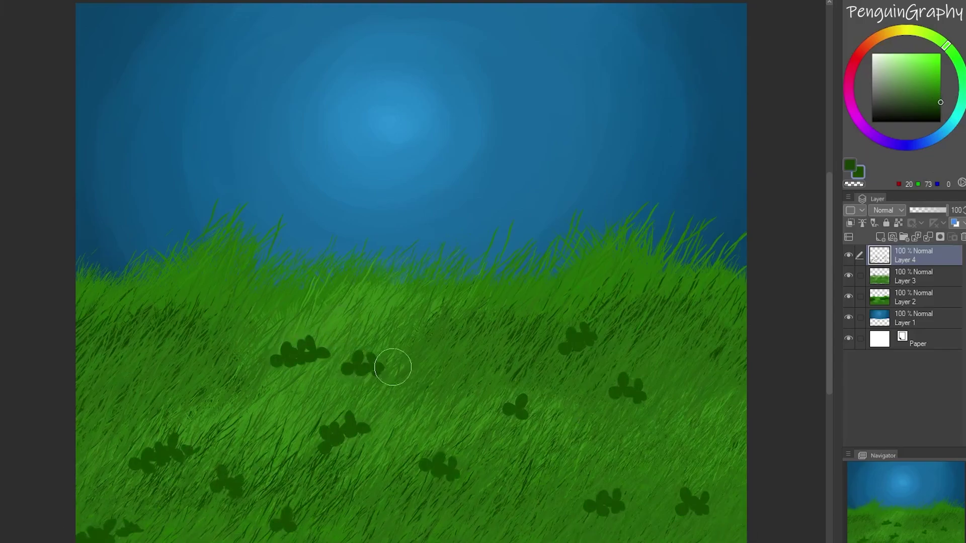
key("ctrl+z")
key("ctrl+z")
key("ctrl+z")
key("ctrl+z")
key("ctrl+z")
key("ctrl+z")
key("ctrl+z")
key("ctrl+z")
key("ctrl+z")
key("ctrl+z")
key("ctrl+z")
key("ctrl+z")
key("ctrl+z")
key("ctrl+z")
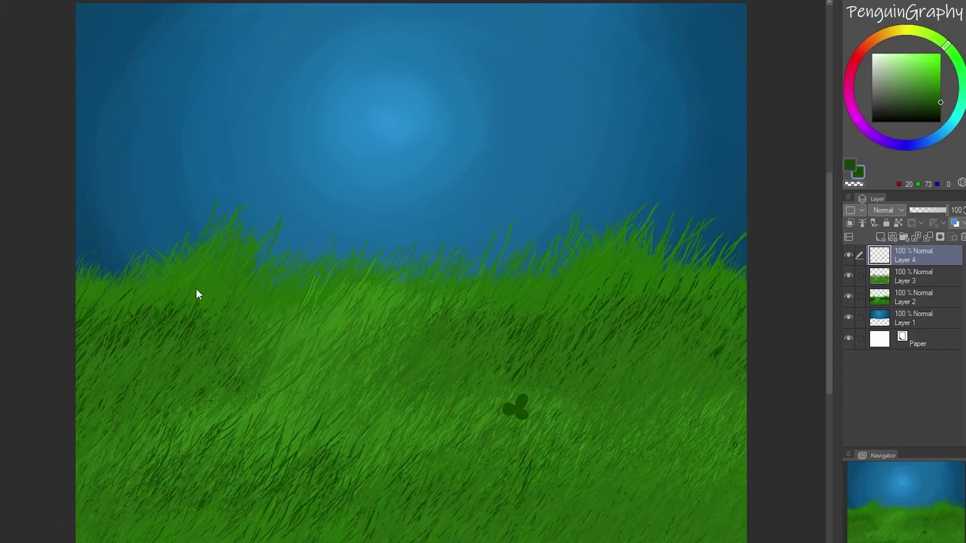
Brush dark clover texture over the lower-left, upper-left and central grass
mouse_move(122, 505)
left_mouse_down()
mouse_move(160, 538)
mouse_move(227, 465)
mouse_move(303, 540)
mouse_move(441, 471)
mouse_move(629, 524)
mouse_move(664, 462)
mouse_move(780, 532)
mouse_move(620, 470)
mouse_move(687, 489)
mouse_move(564, 524)
mouse_move(734, 357)
mouse_move(688, 344)
mouse_move(711, 339)
mouse_move(671, 288)
mouse_move(640, 317)
mouse_move(532, 306)
mouse_move(650, 362)
mouse_move(577, 300)
mouse_move(629, 267)
left_mouse_up()
mouse_move(87, 351)
left_mouse_down()
mouse_move(158, 300)
mouse_move(220, 305)
mouse_move(222, 343)
mouse_move(239, 317)
mouse_move(102, 381)
mouse_move(199, 380)
mouse_move(136, 372)
mouse_move(252, 390)
left_mouse_up()
left_click_drag(130, 427, 108, 443)
mouse_move(496, 361)
left_mouse_down()
mouse_move(452, 385)
mouse_move(648, 407)
mouse_move(451, 373)
mouse_move(438, 347)
mouse_move(413, 361)
mouse_move(479, 351)
mouse_move(605, 294)
mouse_move(684, 313)
mouse_move(699, 335)
left_mouse_up()
Dab lighter clover texture across the middle grass, add dark dabs at right, and return the colour to green
mouse_move(166, 309)
left_mouse_down()
mouse_move(242, 343)
mouse_move(100, 422)
mouse_move(124, 538)
mouse_move(418, 478)
mouse_move(549, 542)
mouse_move(643, 457)
mouse_move(708, 443)
left_mouse_up()
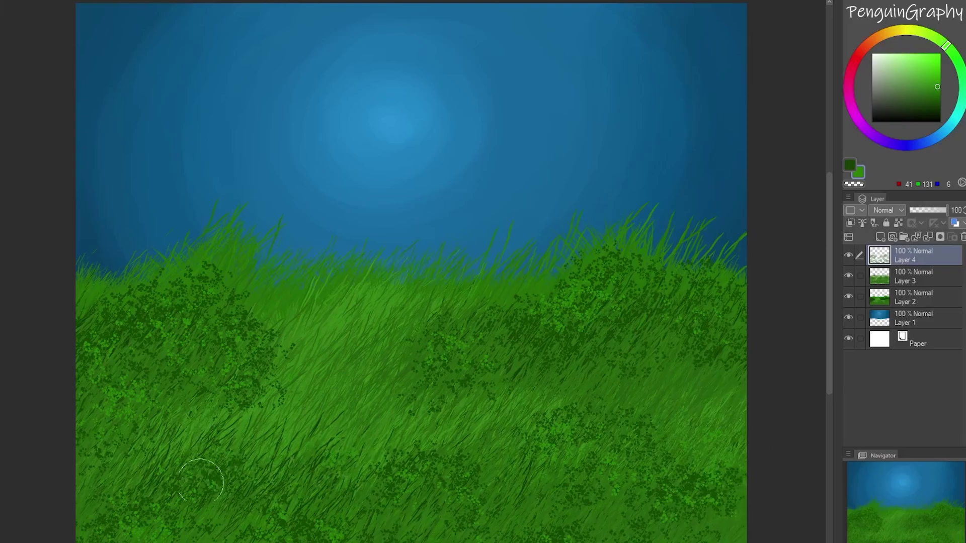
mouse_move(678, 338)
left_mouse_down()
mouse_move(578, 339)
mouse_move(441, 308)
mouse_move(388, 358)
left_mouse_up()
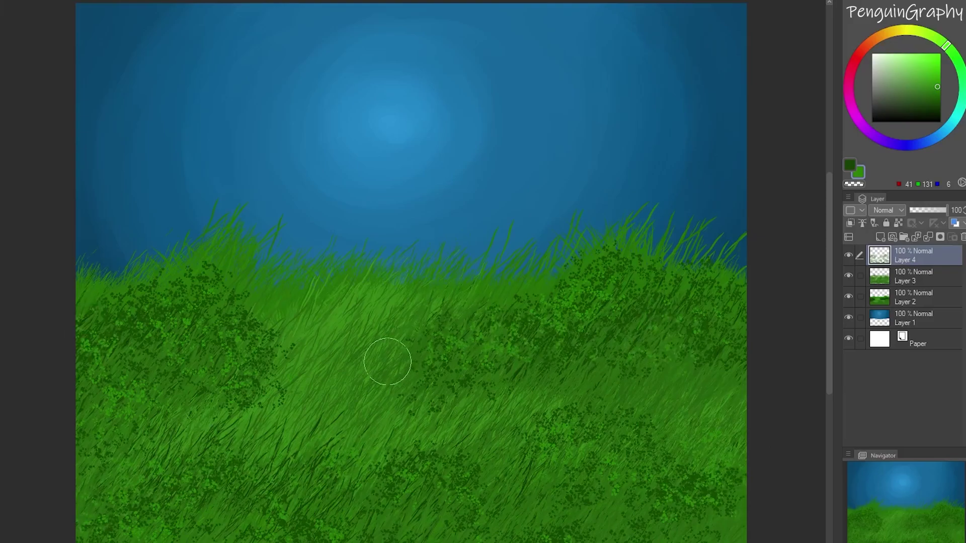
left_click_drag(484, 321, 612, 330)
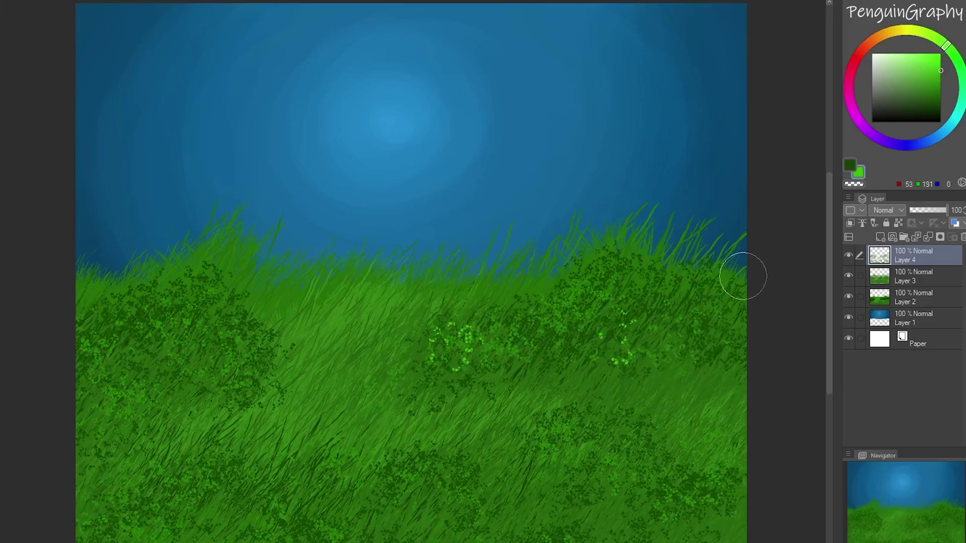
mouse_move(454, 378)
left_mouse_down()
mouse_move(617, 343)
mouse_move(566, 340)
mouse_move(651, 359)
mouse_move(702, 345)
mouse_move(584, 437)
left_mouse_up()
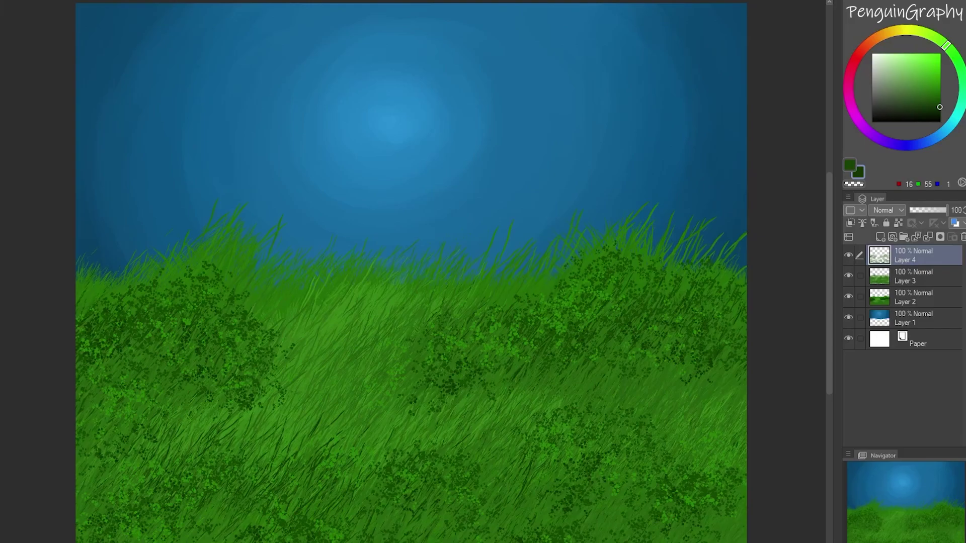
left_click_drag(897, 32, 945, 61)
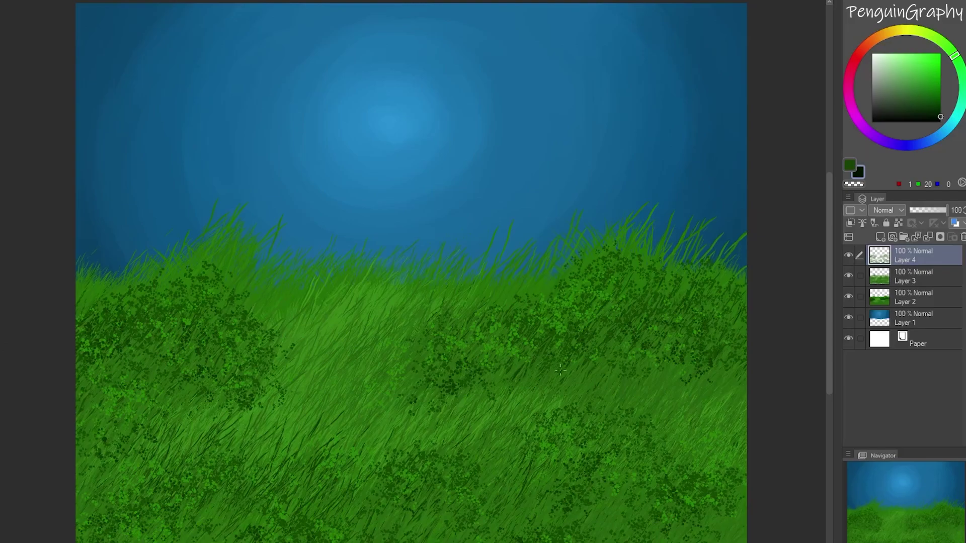
Pick a red hue, then try pink flower strokes on the lower grass and undo them
key("ctrl+z")
left_click(861, 50)
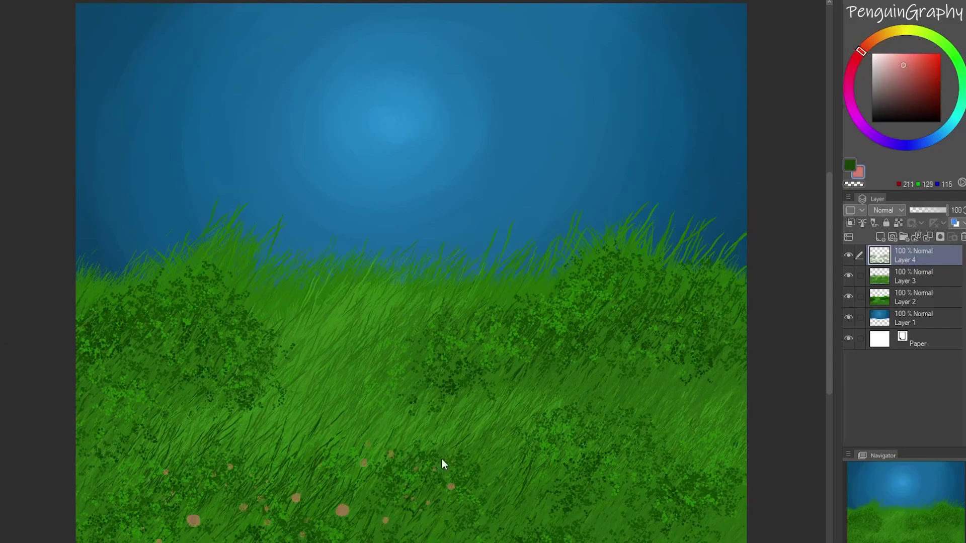
key("ctrl+z")
left_click_drag(171, 483, 336, 472)
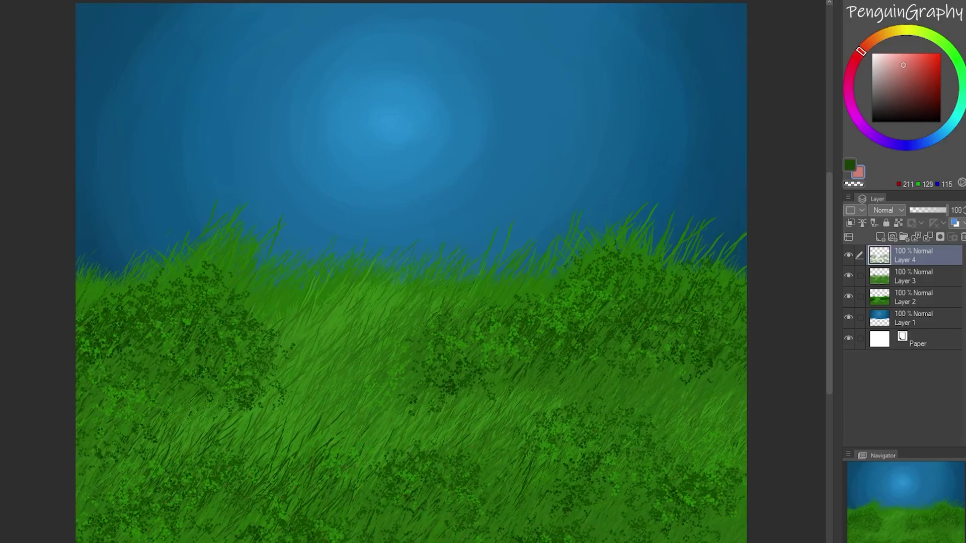
left_click_drag(163, 533, 204, 517)
left_click_drag(278, 528, 364, 523)
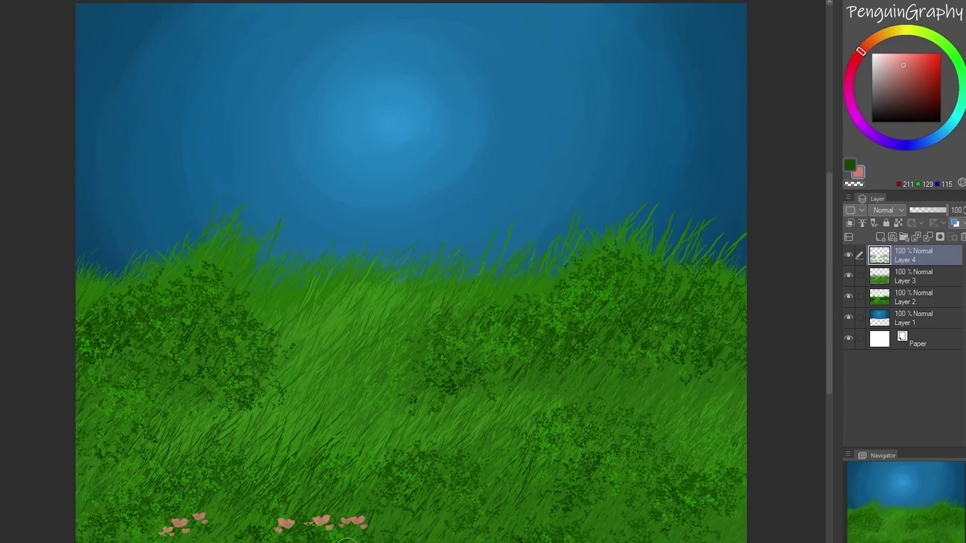
left_click_drag(483, 526, 589, 529)
left_click_drag(474, 490, 560, 484)
left_click_drag(599, 475, 646, 482)
left_click_drag(561, 520, 610, 512)
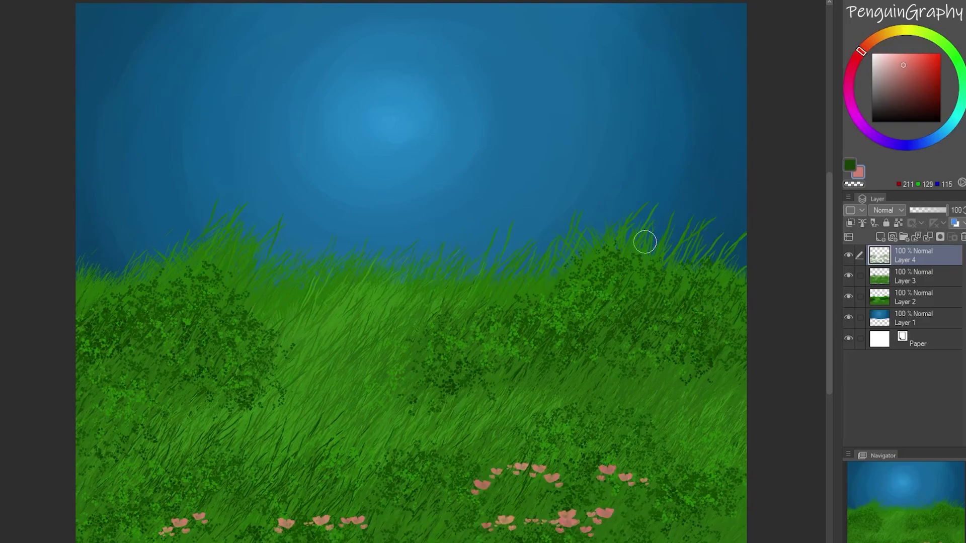
key("ctrl+z")
key("ctrl+z")
key("ctrl+z")
key("ctrl+z")
key("ctrl+z")
key("ctrl+z")
key("ctrl+z")
On a new layer, dab red poppies across the lower, middle and right grass
left_click(879, 237)
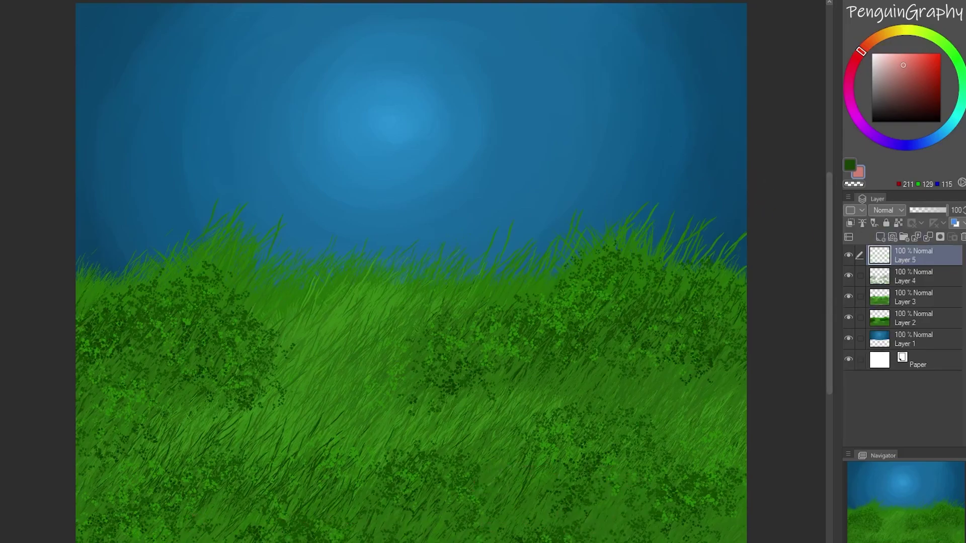
left_click(194, 540)
left_click(216, 538)
left_click(240, 485)
left_click(229, 499)
left_click(284, 512)
left_click(330, 524)
left_click(405, 463)
left_click(586, 450)
left_click(696, 487)
left_click(652, 502)
left_click(443, 372)
Dab clusters of red poppies onto the right and left grass clumps
left_click(508, 333)
left_click(549, 332)
left_click(574, 354)
left_click(649, 319)
left_click(637, 334)
left_click(615, 274)
left_click(592, 289)
left_click(173, 363)
left_click(168, 384)
left_click(145, 305)
left_click(109, 327)
left_click(219, 353)
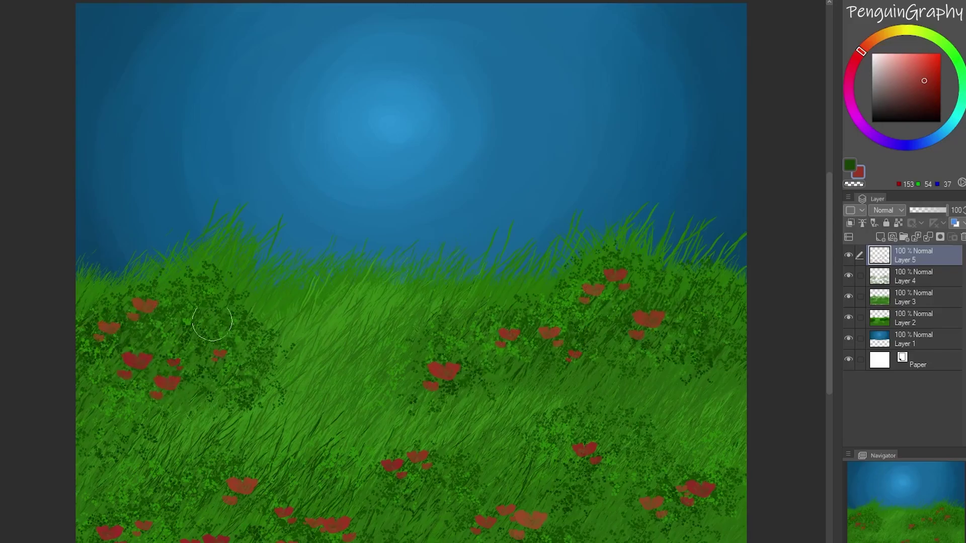
Add more poppies on the central grass, the right hill and the lower-right grass
left_click(372, 369)
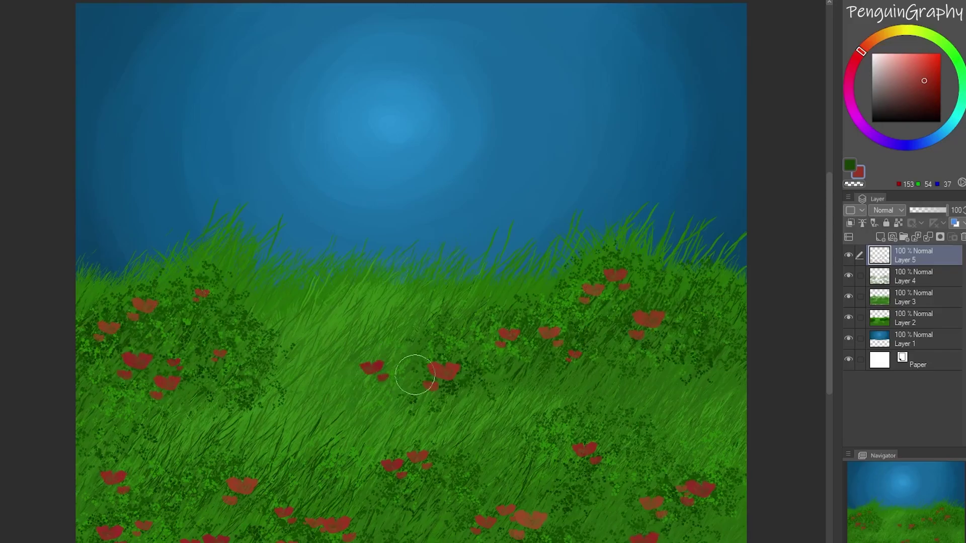
left_click(680, 259)
left_click(610, 251)
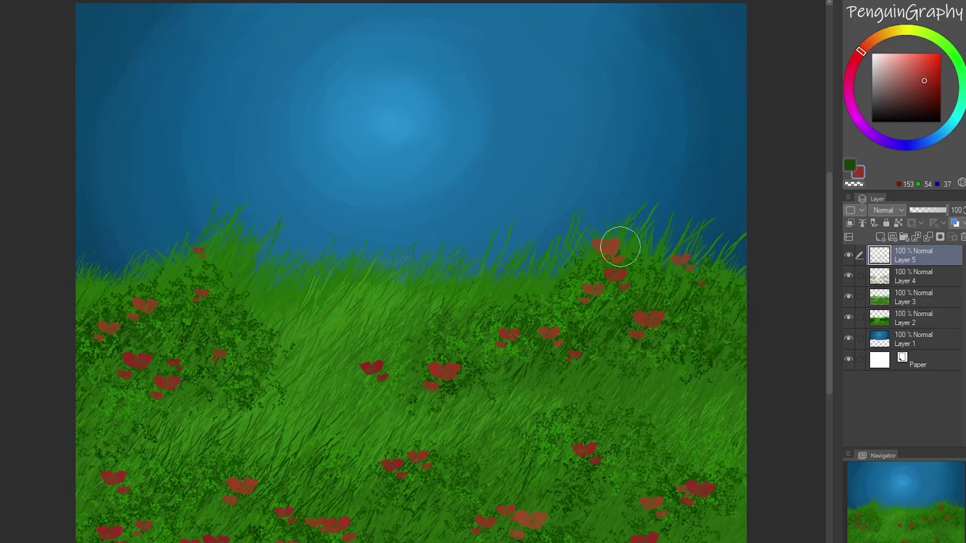
left_click(720, 301)
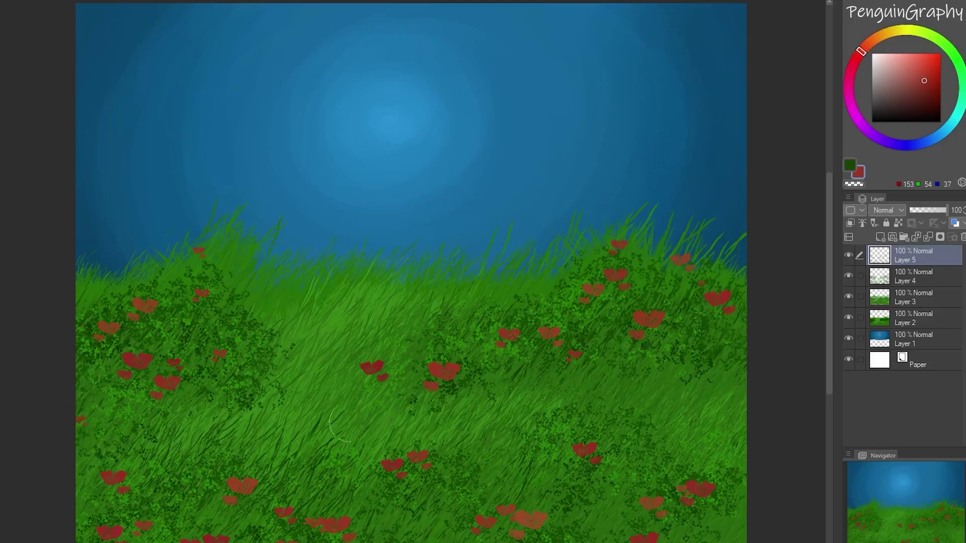
left_click(683, 534)
Duplicate the poppy layer and merge the original into its copy
right_click(927, 252)
left_click(880, 344)
right_click(928, 276)
left_click(871, 179)
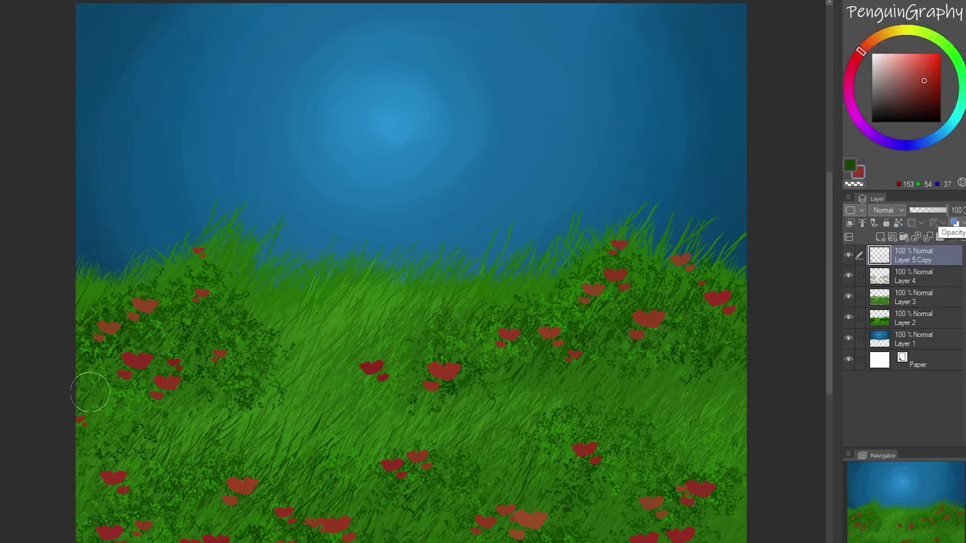
left_click_drag(828, 316, 830, 304)
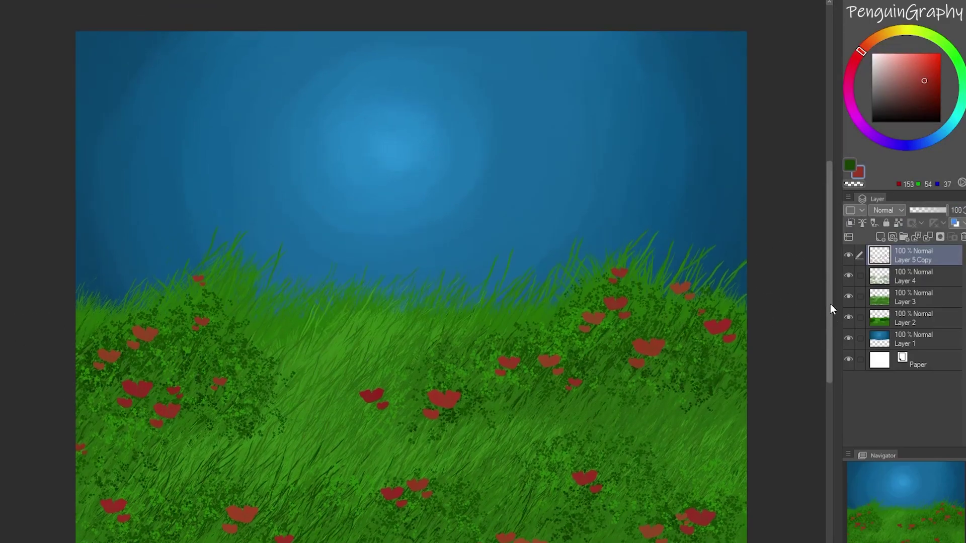
Brush a pale white moon into the sky on Layer 1, then add a new empty layer
left_click(946, 342)
left_click(871, 55)
mouse_move(352, 186)
left_mouse_down()
mouse_move(386, 161)
mouse_move(391, 207)
mouse_move(382, 199)
left_mouse_up()
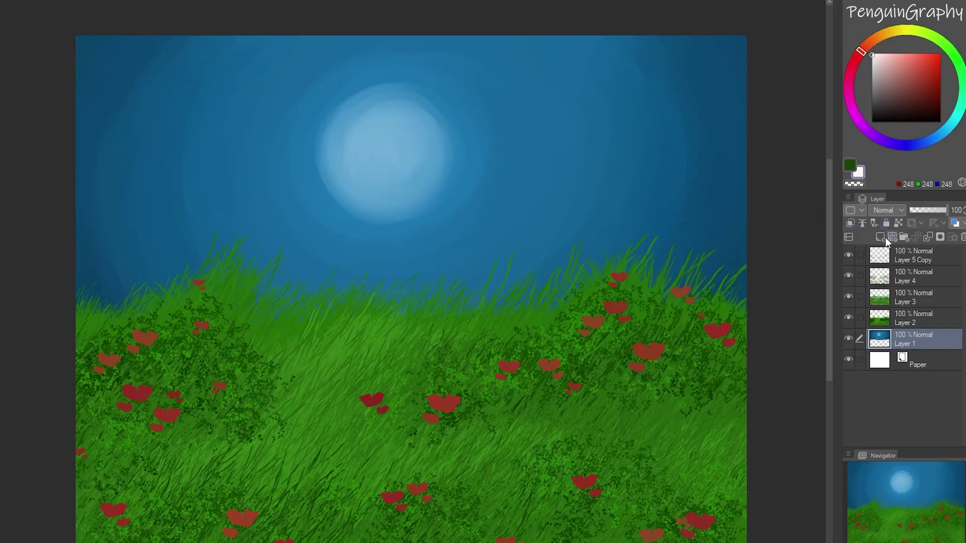
left_click(889, 238)
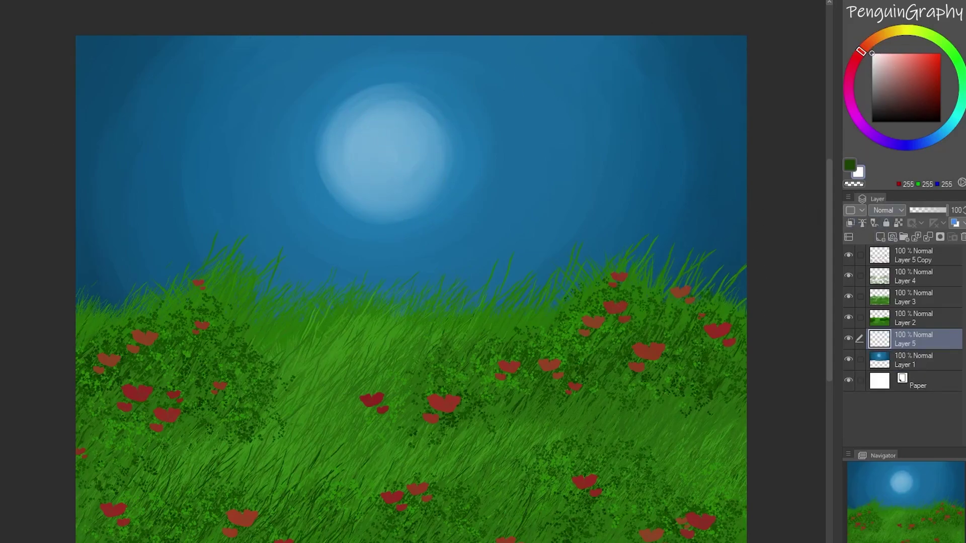
Paint a large cloud in the left sky and a cloud band along the right horizon
left_click_drag(129, 280, 173, 259)
key("ctrl+z")
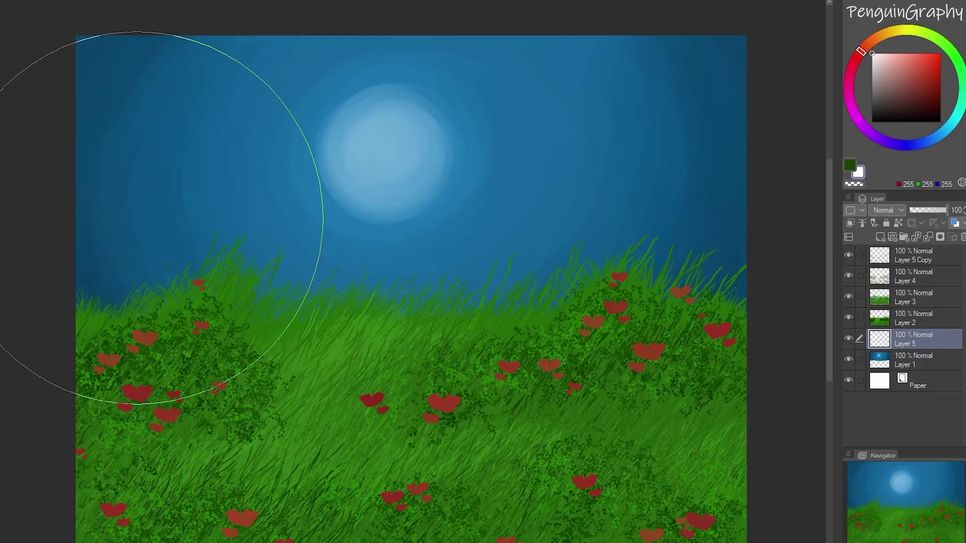
mouse_move(138, 217)
left_mouse_down()
mouse_move(173, 258)
mouse_move(257, 301)
left_mouse_up()
mouse_move(459, 374)
left_mouse_down()
mouse_move(473, 323)
mouse_move(546, 363)
left_mouse_up()
left_click(494, 332)
key("ctrl+z")
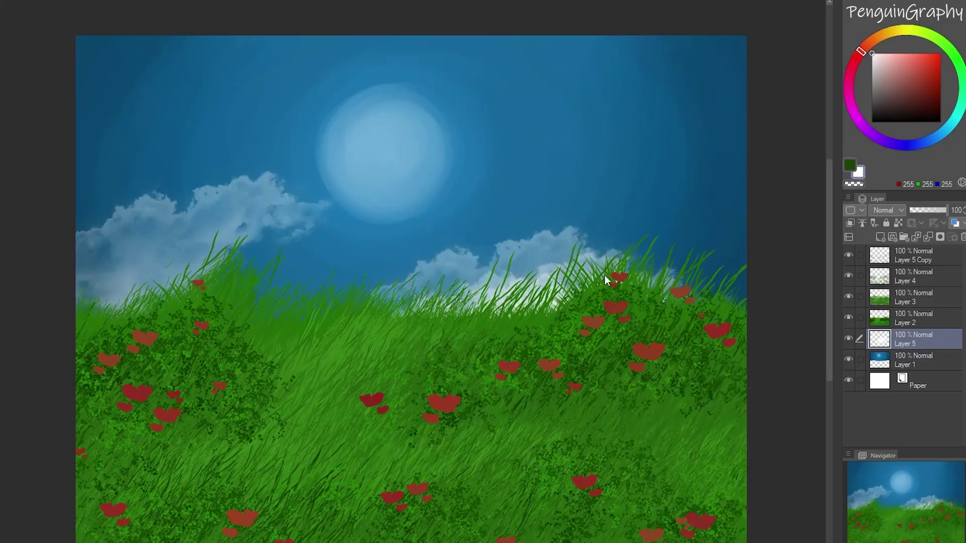
key("ctrl+z")
Stamp clouds at the upper right, upper left and across the top-centre sky
left_click(744, 101)
key("ctrl+z")
left_click_drag(744, 12, 633, 216)
key("ctrl+z")
left_click(688, 207)
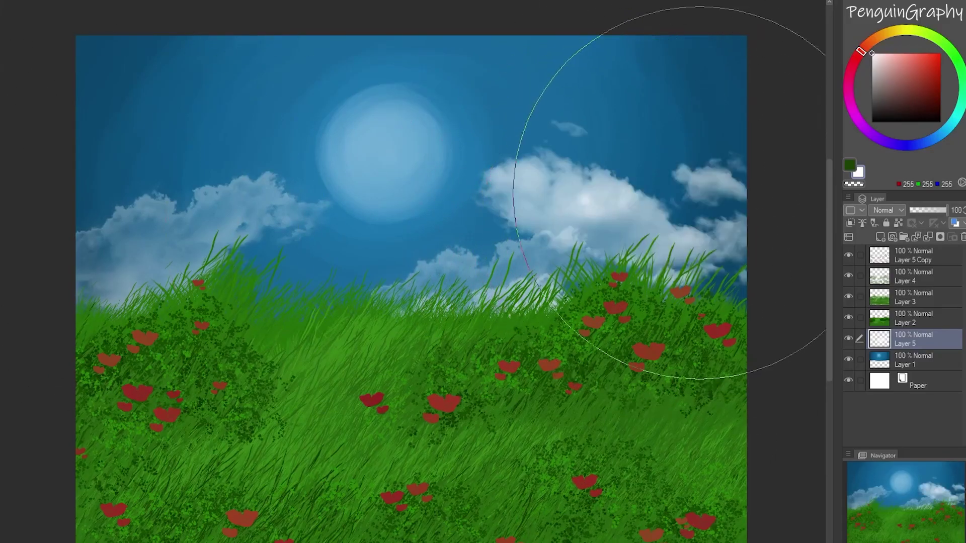
key("ctrl+z")
left_click(638, 229)
left_click(132, 133)
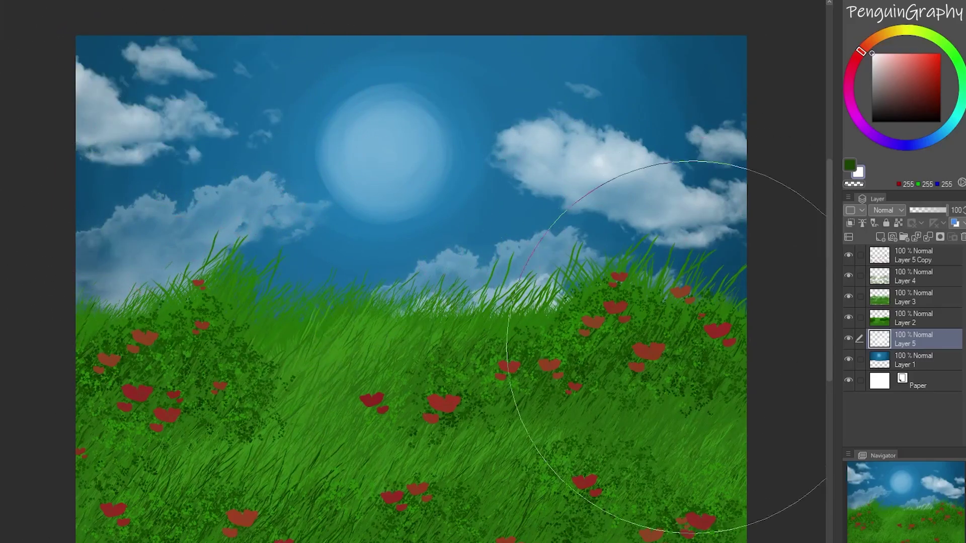
left_click(478, 42)
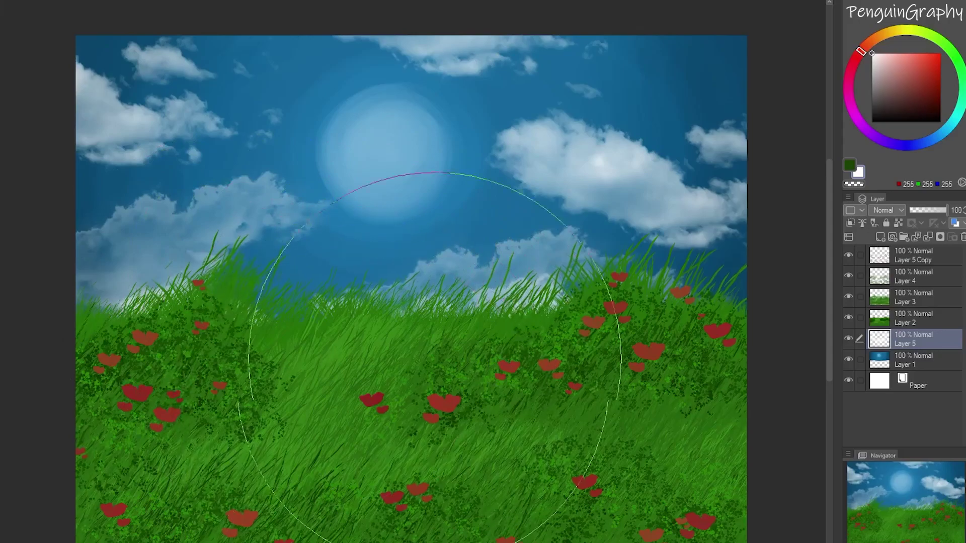
Duplicate the cloud layer and merge the original cloud layer down into the sky
right_click(913, 340)
left_click(937, 100)
right_click(916, 336)
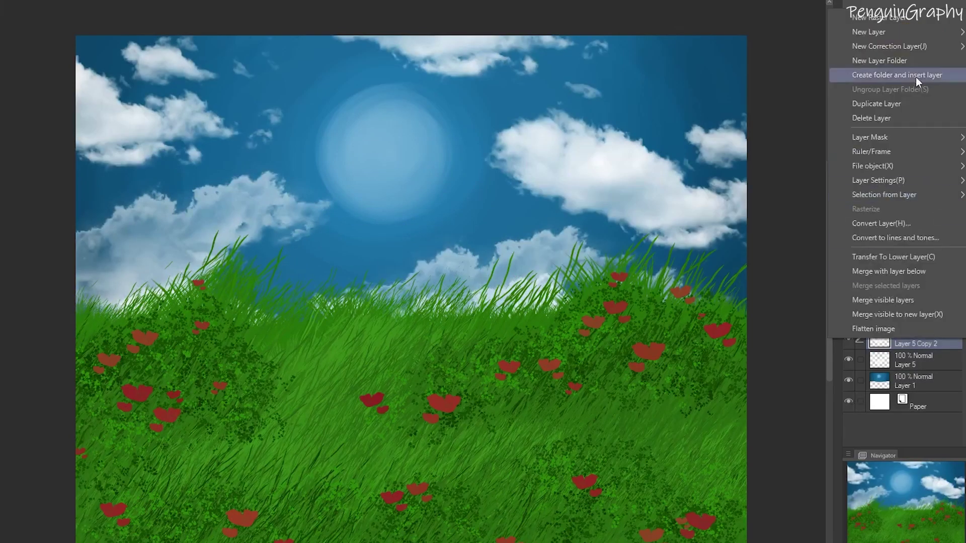
left_click(913, 104)
key("ctrl+z")
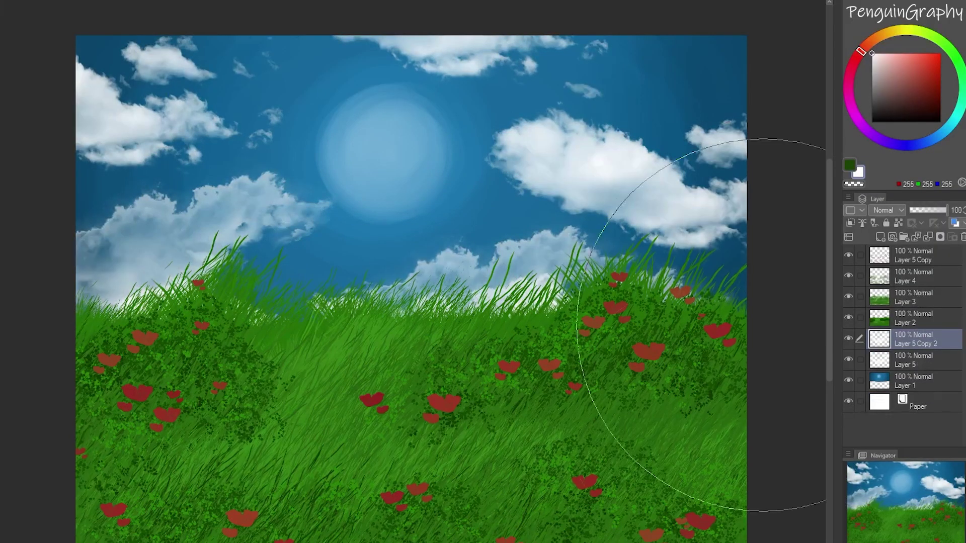
left_click(931, 365, "ctrl")
right_click(930, 364)
left_click(919, 318)
Apply a Gaussian blur of 15.80 to the cloud copy
left_click(56, 1)
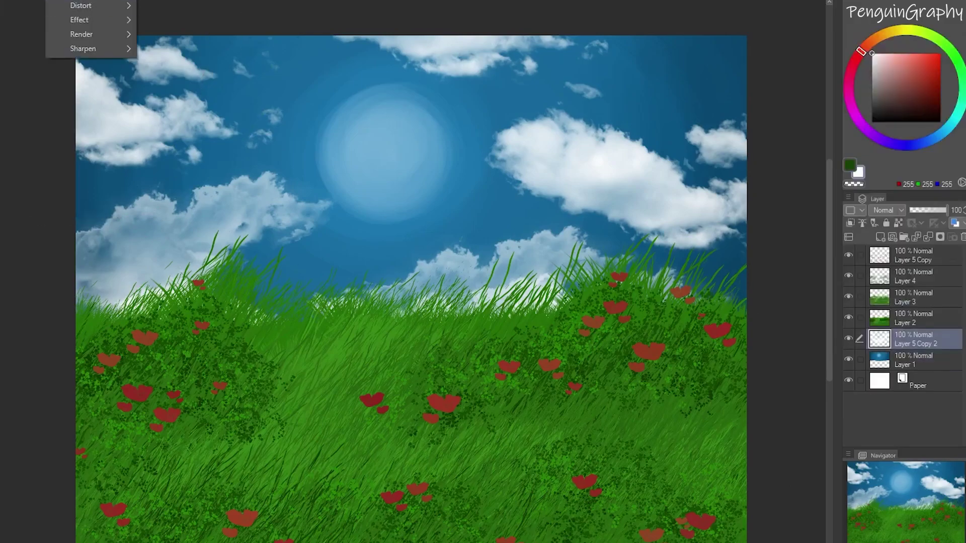
mouse_move(76, 1)
left_click(171, 15)
left_click(434, 304)
left_click(736, 289)
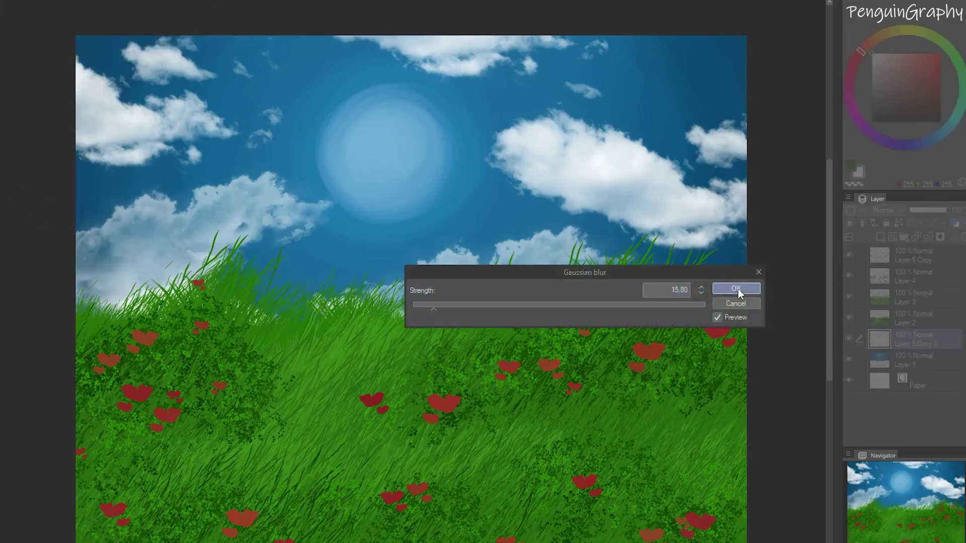
Set the blurred clouds to Screen blending at 95% opacity
left_click(889, 349)
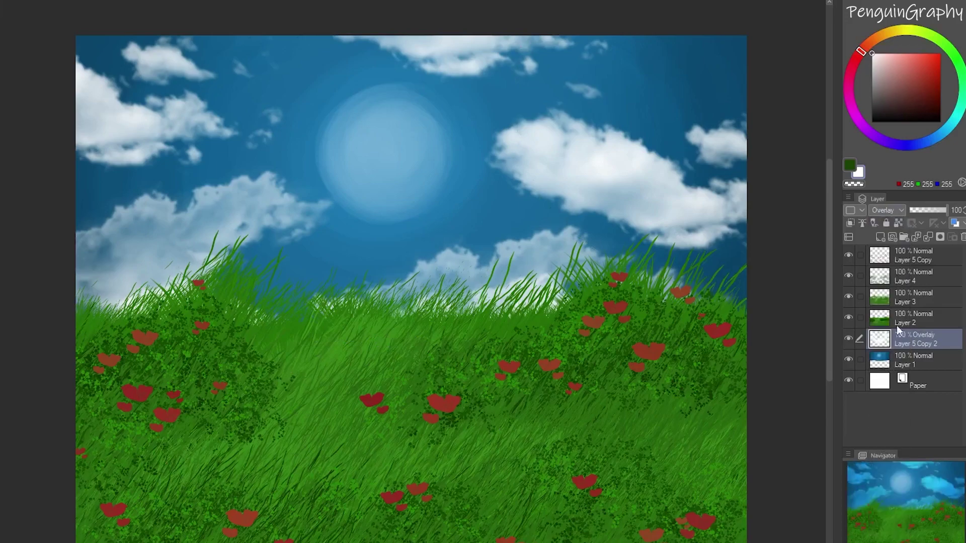
left_click(891, 210)
left_click(887, 303)
left_click(935, 212)
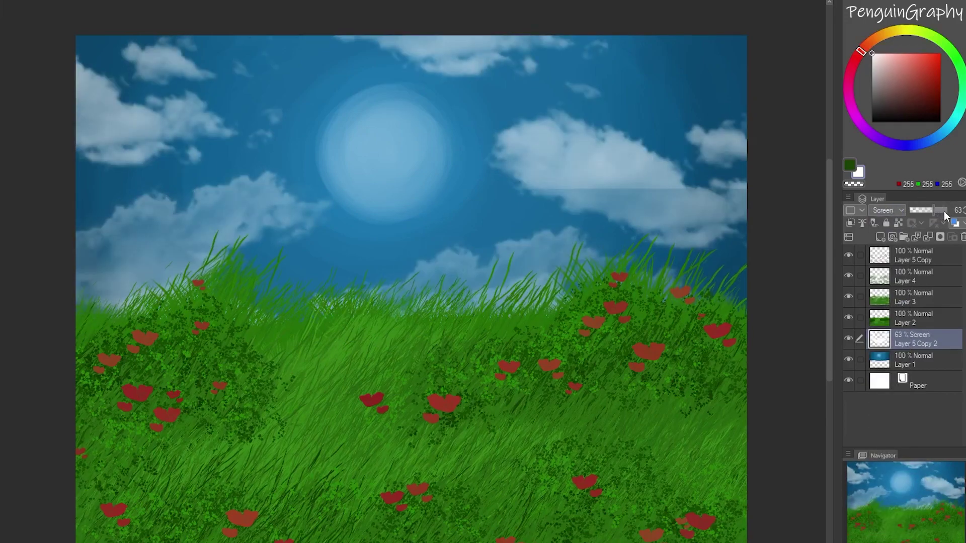
left_click(916, 358)
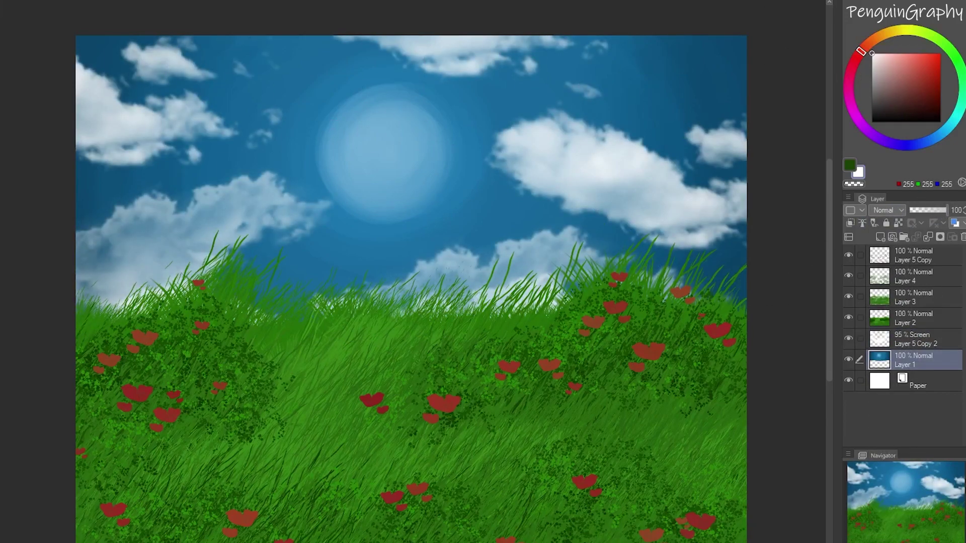
Soften the moon's centre and blend its halo rings into the sky
mouse_move(403, 169)
left_mouse_down()
mouse_move(372, 150)
mouse_move(402, 130)
mouse_move(413, 154)
mouse_move(346, 150)
mouse_move(357, 125)
mouse_move(419, 172)
mouse_move(348, 124)
mouse_move(369, 191)
mouse_move(428, 103)
mouse_move(348, 202)
mouse_move(458, 132)
mouse_move(377, 139)
mouse_move(381, 179)
mouse_move(358, 177)
mouse_move(370, 128)
left_mouse_up()
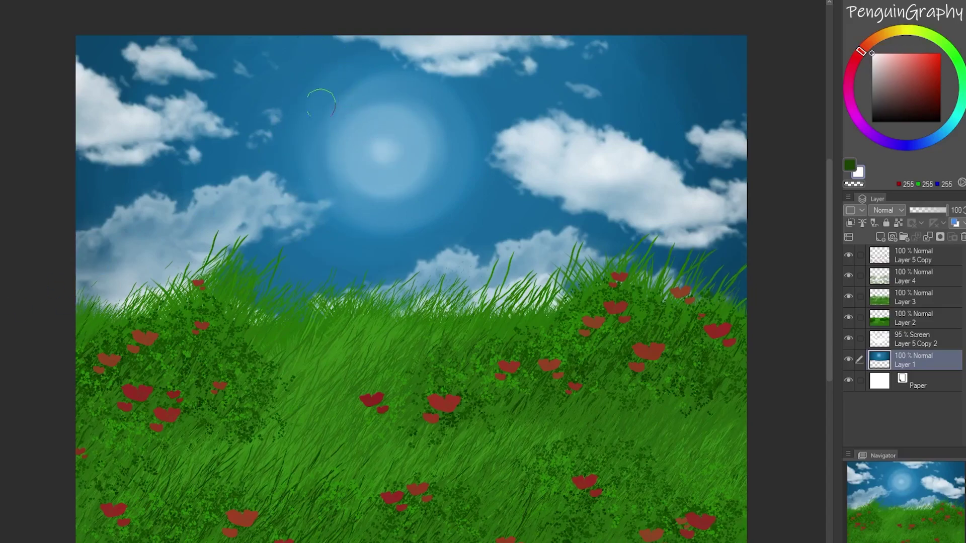
mouse_move(408, 271)
left_mouse_down()
mouse_move(289, 76)
mouse_move(306, 308)
mouse_move(430, 302)
mouse_move(437, 217)
mouse_move(284, 138)
mouse_move(376, 247)
mouse_move(503, 183)
left_mouse_up()
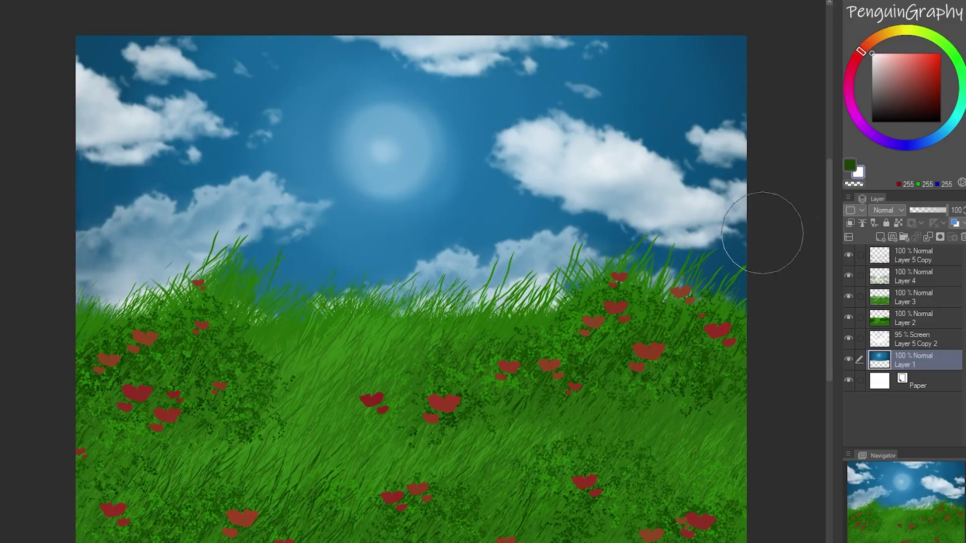
left_click_drag(388, 146, 403, 153)
mouse_move(300, 232)
left_mouse_down()
mouse_move(459, 260)
mouse_move(487, 135)
mouse_move(485, 161)
left_mouse_up()
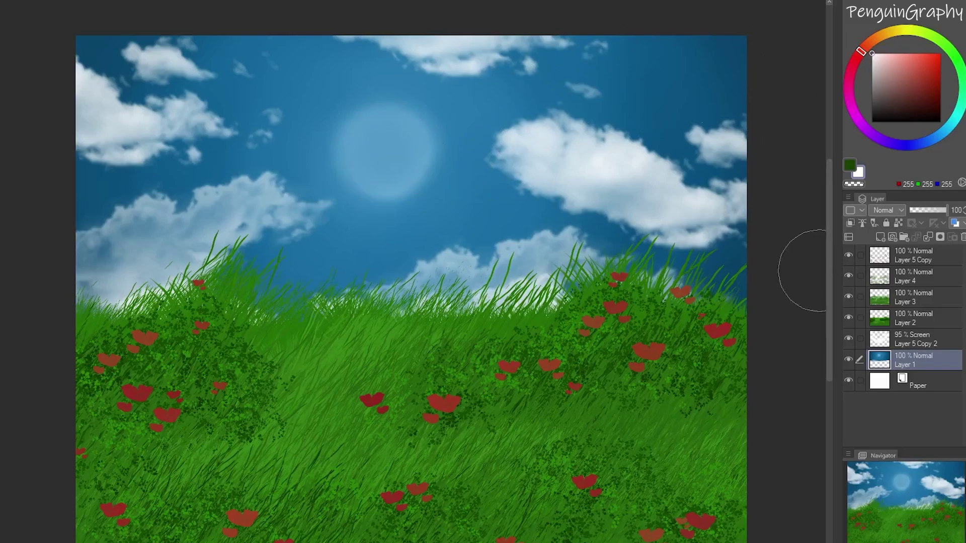
left_click_drag(380, 143, 379, 161)
key("ctrl+z")
key("ctrl+z")
key("ctrl+z")
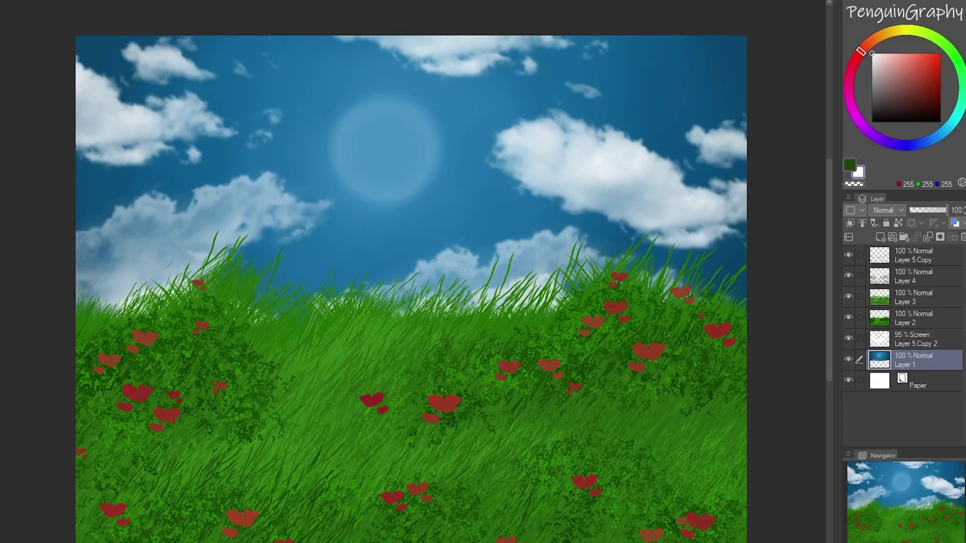
Brush a white disc on a new layer, then shrink and centre it over the moon glow with Ctrl+T
left_click(879, 237)
mouse_move(377, 146)
left_mouse_down()
mouse_move(392, 162)
mouse_move(379, 150)
mouse_move(384, 161)
mouse_move(427, 122)
left_mouse_up()
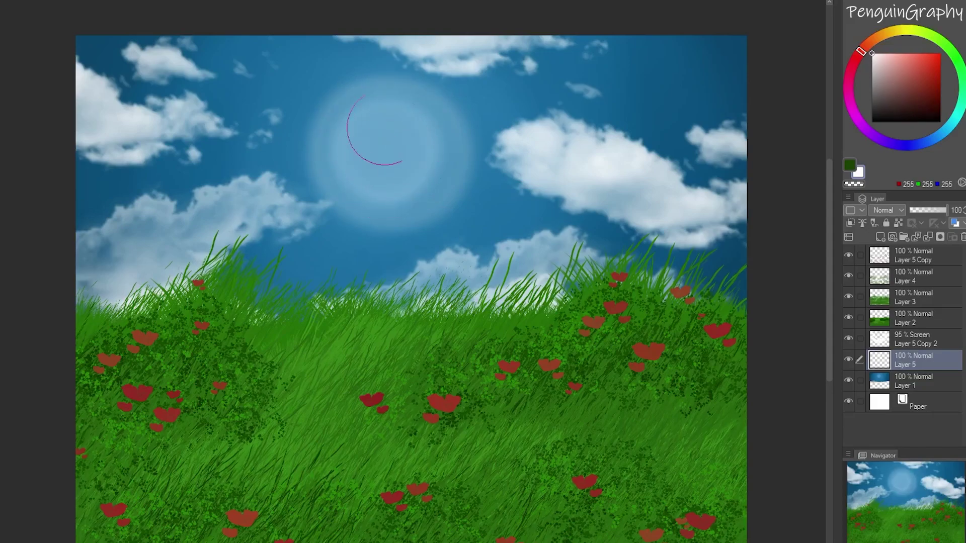
key("ctrl+t")
left_click_drag(487, 242, 414, 173)
left_click_drag(377, 120, 410, 152)
left_click(354, 227)
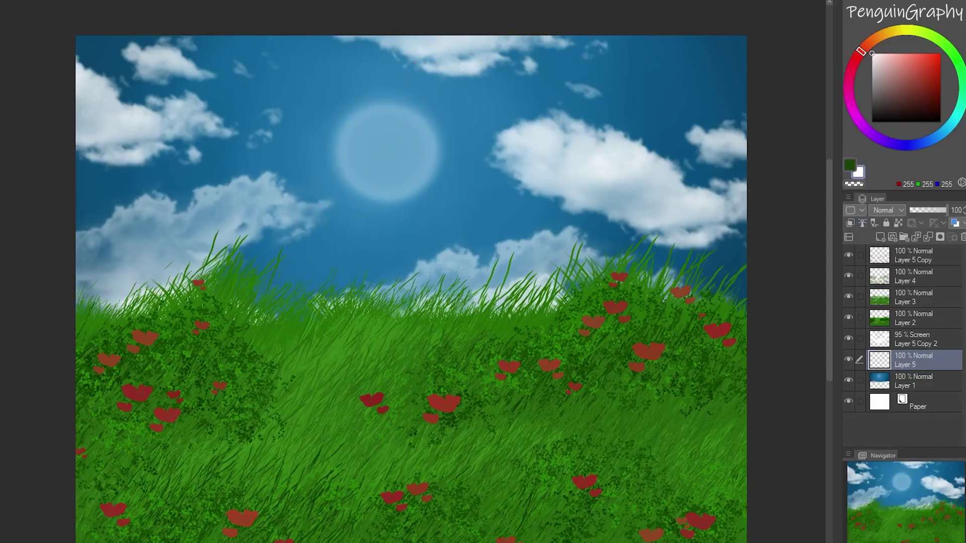
Brighten the moon disc with a smaller white brush and set it to Add (Glow)
key("[")
key("[")
key("[")
key("[")
mouse_move(389, 161)
left_mouse_down()
mouse_move(364, 168)
mouse_move(408, 134)
mouse_move(400, 169)
mouse_move(389, 127)
mouse_move(432, 165)
mouse_move(385, 119)
mouse_move(427, 159)
mouse_move(359, 168)
mouse_move(414, 121)
mouse_move(374, 178)
mouse_move(406, 149)
mouse_move(370, 129)
mouse_move(408, 184)
left_mouse_up()
left_click(887, 210)
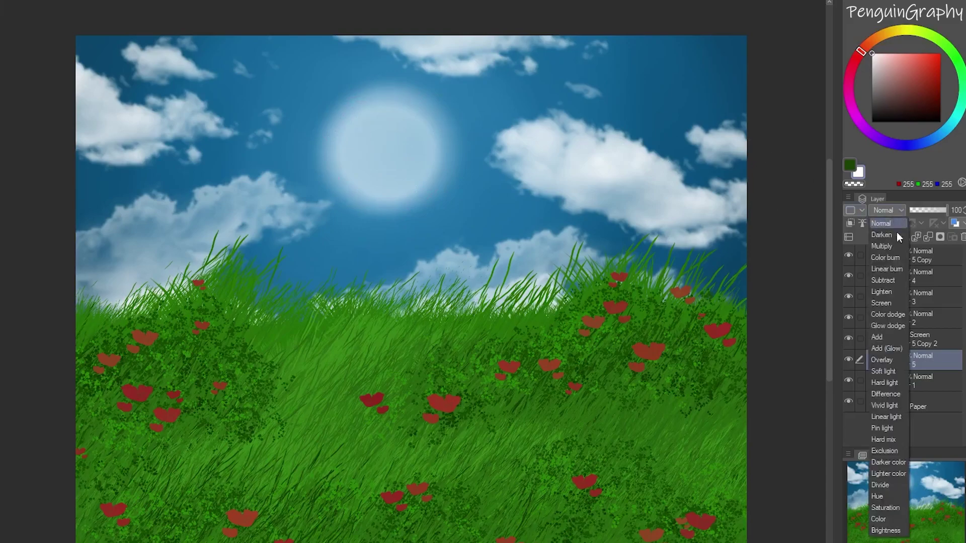
left_click(881, 257)
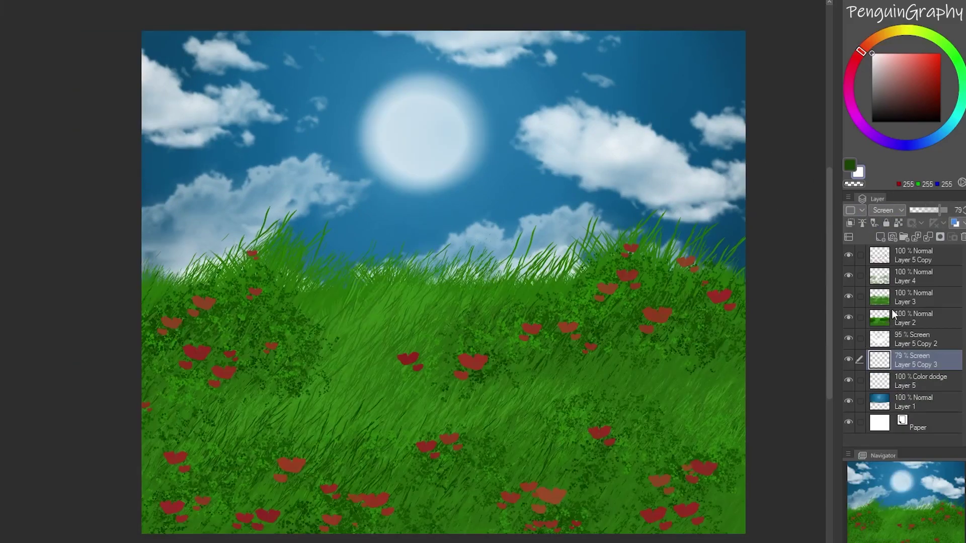
Shift the first grass layer's hue by -24 with Hue/Saturation/Luminosity
left_click(917, 317)
left_click(2, 1)
mouse_move(15, 250)
left_click(79, 268)
left_click_drag(653, 366, 633, 370)
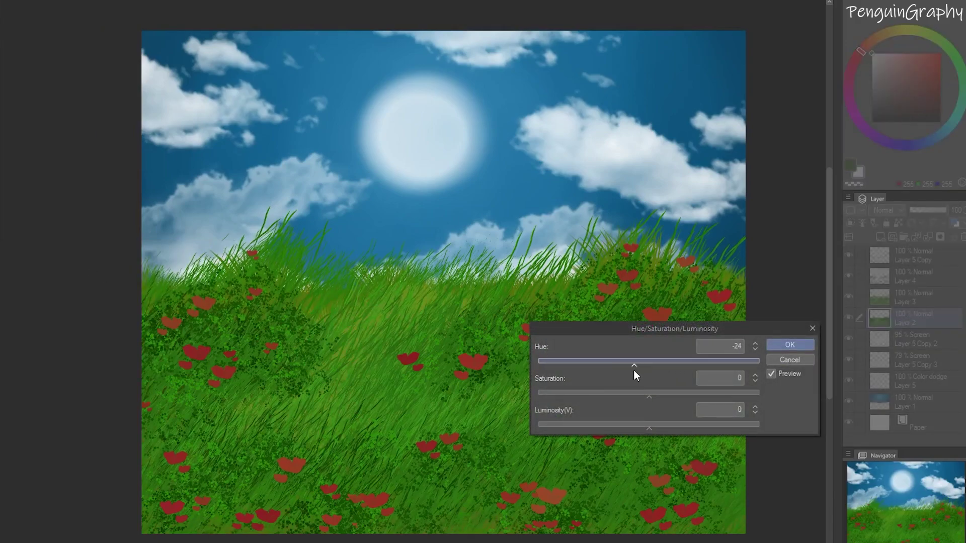
left_click(735, 346)
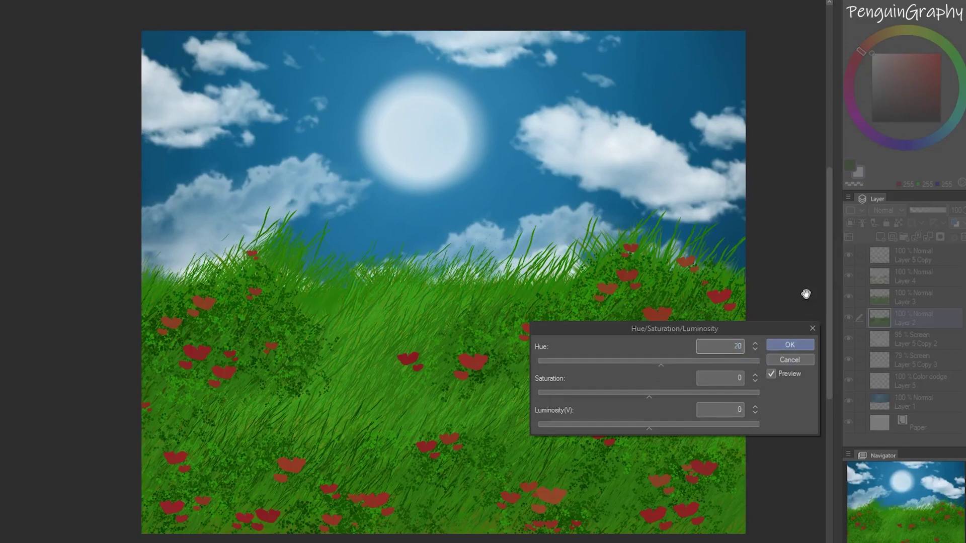
key("Return")
Apply hue shifts to grass Layers 3 and 4, with -20 on Layer 4
left_click(913, 298)
left_click(2, 1)
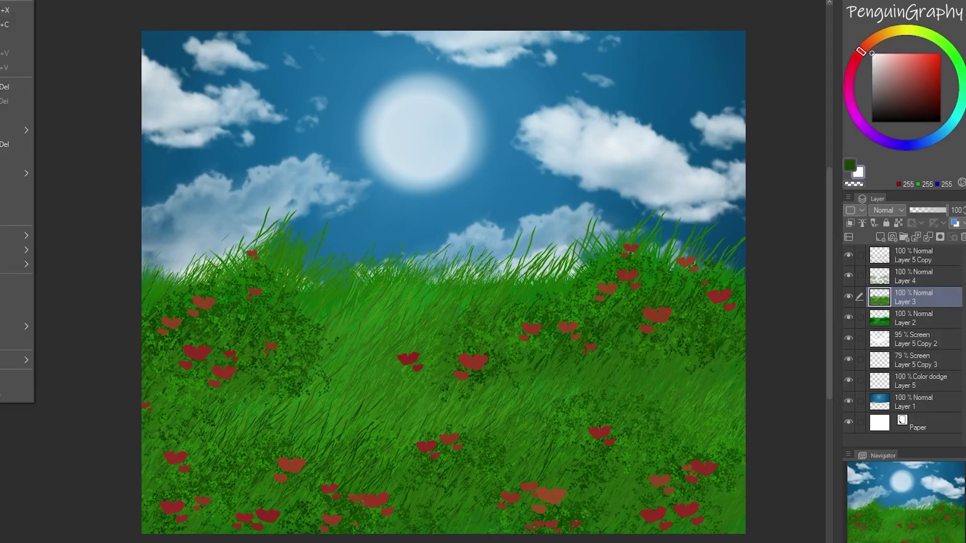
mouse_move(20, 249)
left_click(107, 267)
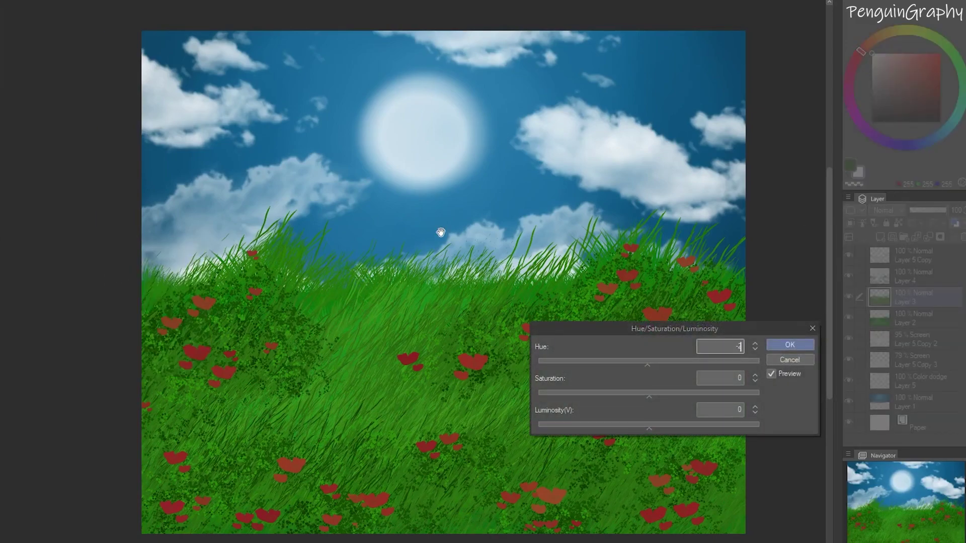
key("Return")
left_click(913, 276)
mouse_move(20, 250)
left_click(82, 270)
key("Return")
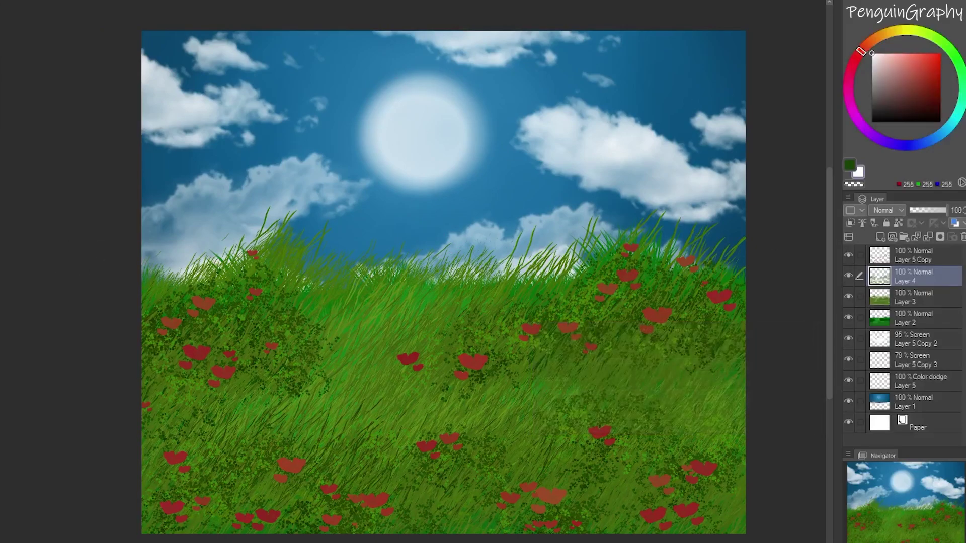
Shift grass Layer 2's hue by -4, then select Layer 5 Copy
left_click(935, 320)
left_click(10, 1)
mouse_move(20, 249)
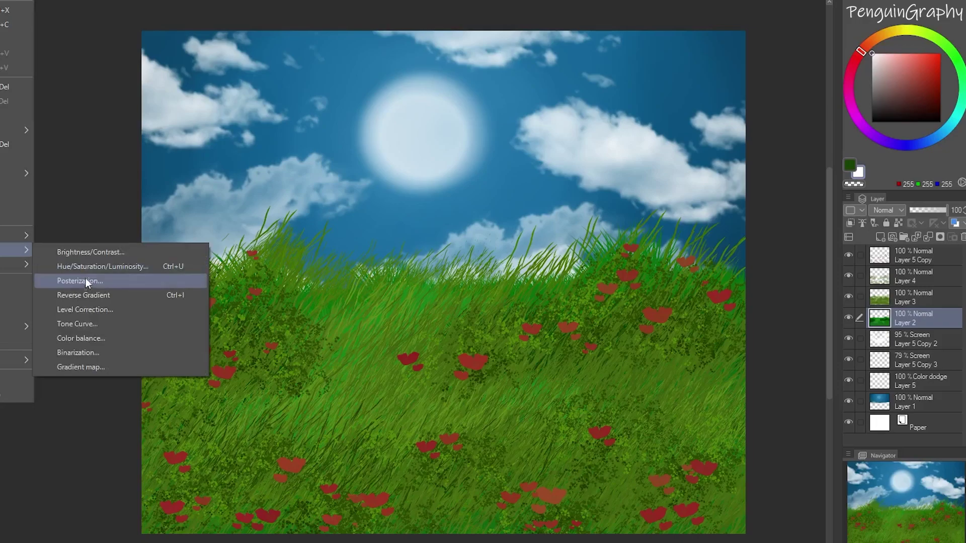
left_click(86, 279)
key("Return")
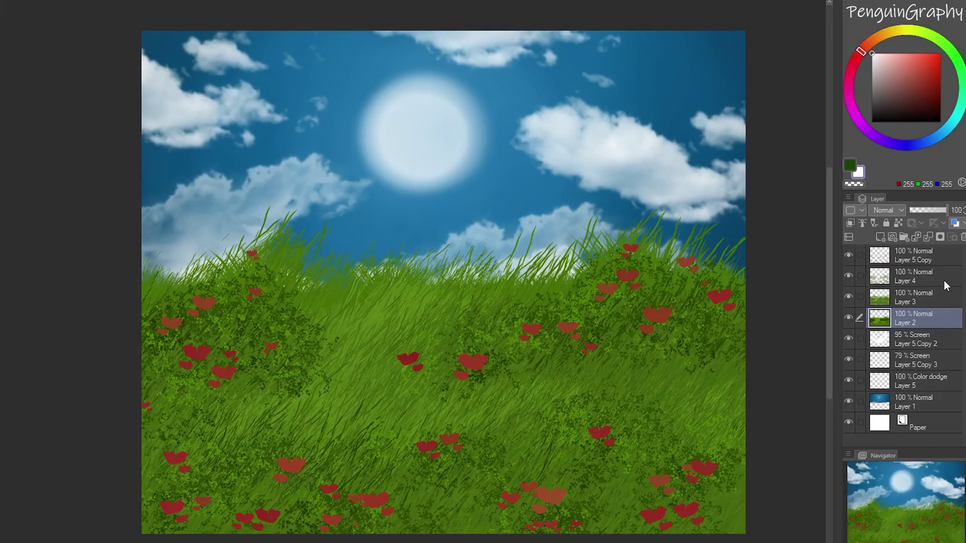
left_click(920, 255)
left_click(10, 1)
Warm the poppies with Color Balance, shadows Yellow/Blue at -34, leaving Brightness/Contrast unchanged
mouse_move(20, 250)
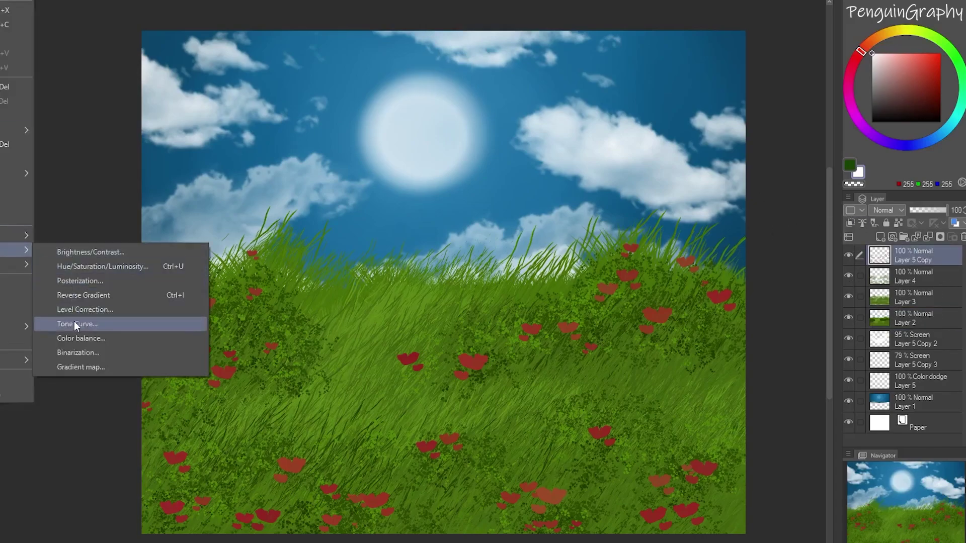
left_click(80, 338)
left_click_drag(730, 254, 686, 237)
mouse_move(735, 213)
left_mouse_down()
mouse_move(763, 213)
mouse_move(678, 222)
mouse_move(769, 210)
mouse_move(747, 216)
mouse_move(758, 230)
mouse_move(713, 239)
mouse_move(725, 252)
mouse_move(704, 257)
mouse_move(780, 255)
mouse_move(703, 252)
mouse_move(783, 207)
mouse_move(734, 216)
left_mouse_up()
left_click(779, 286)
left_click(630, 286)
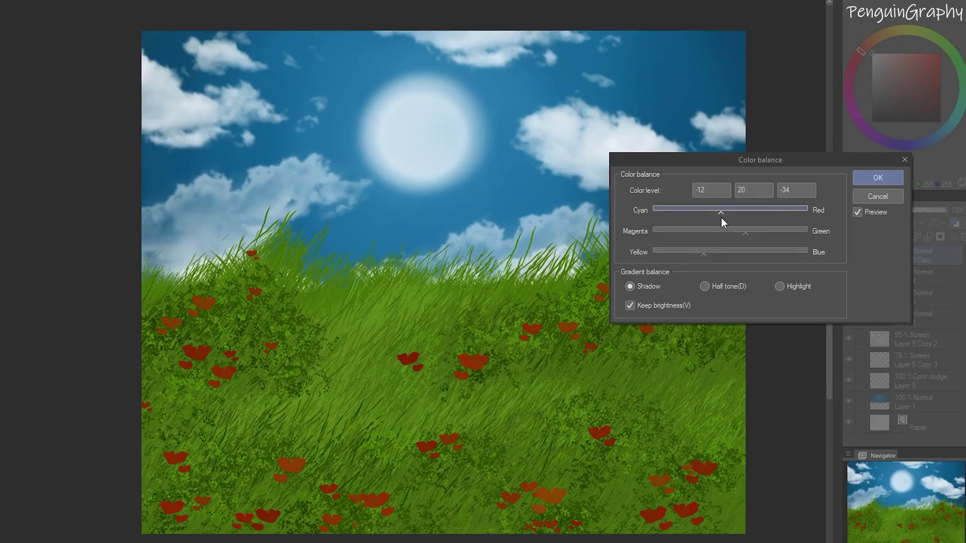
left_click(877, 196)
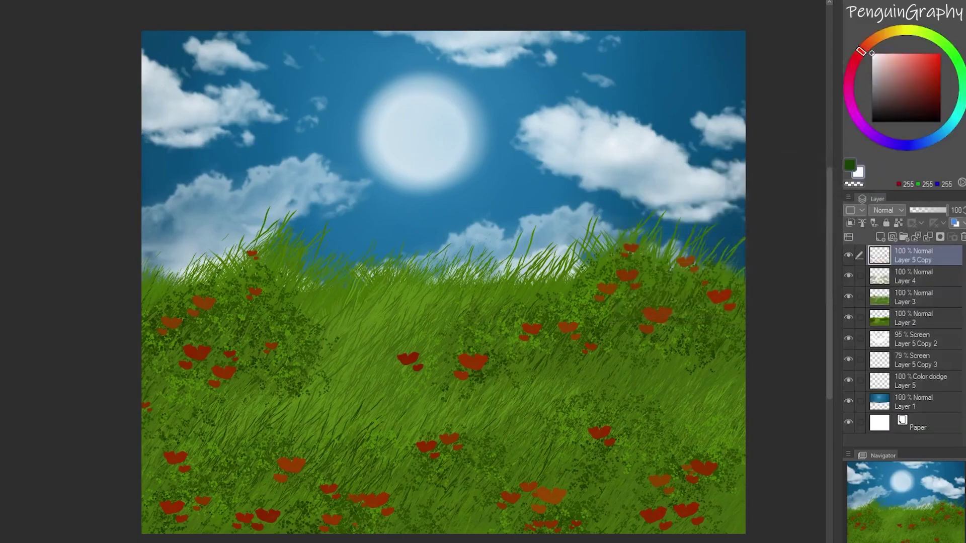
mouse_move(15, 250)
left_click(68, 251)
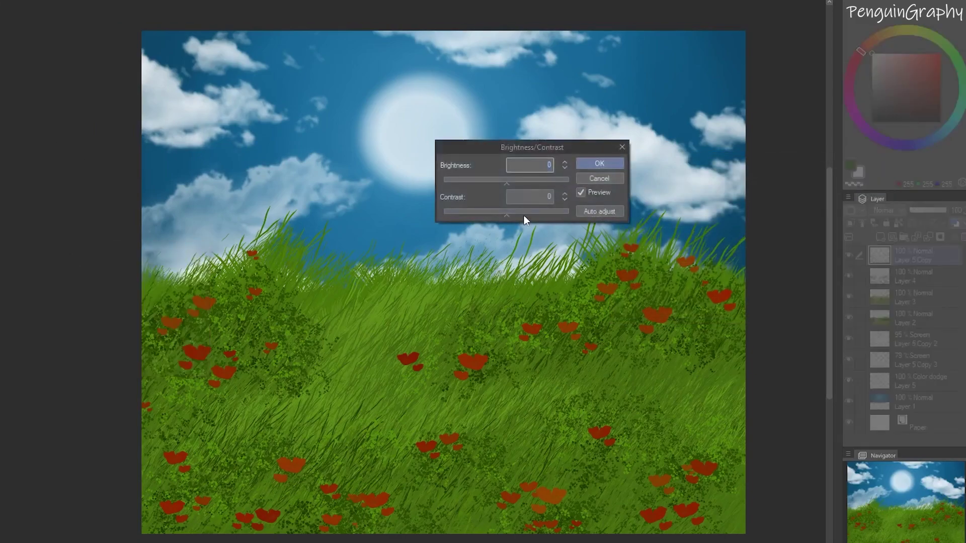
left_click(598, 161)
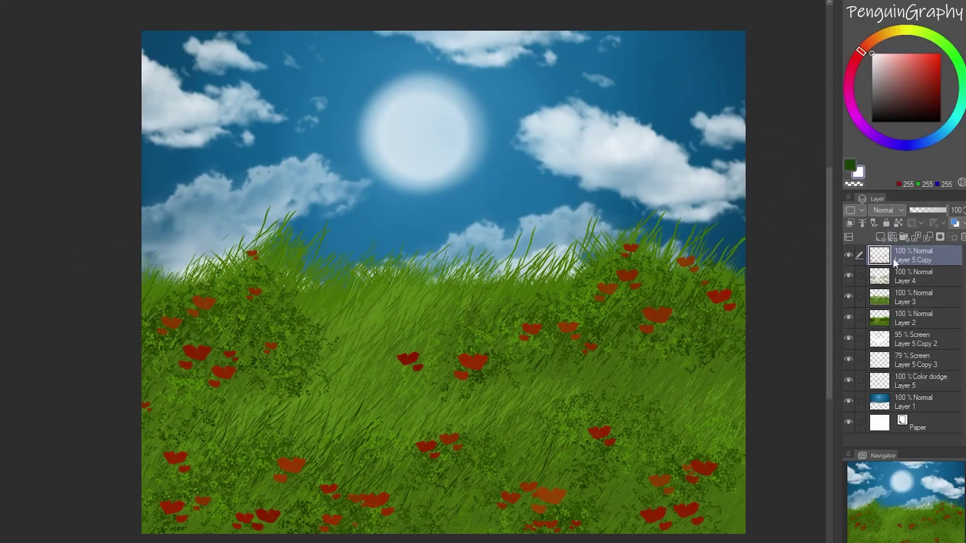
left_click(913, 401)
Set the sky layer to Hue -15 and Saturation -15 for teal, then add a new layer
mouse_move(15, 250)
left_click(67, 266)
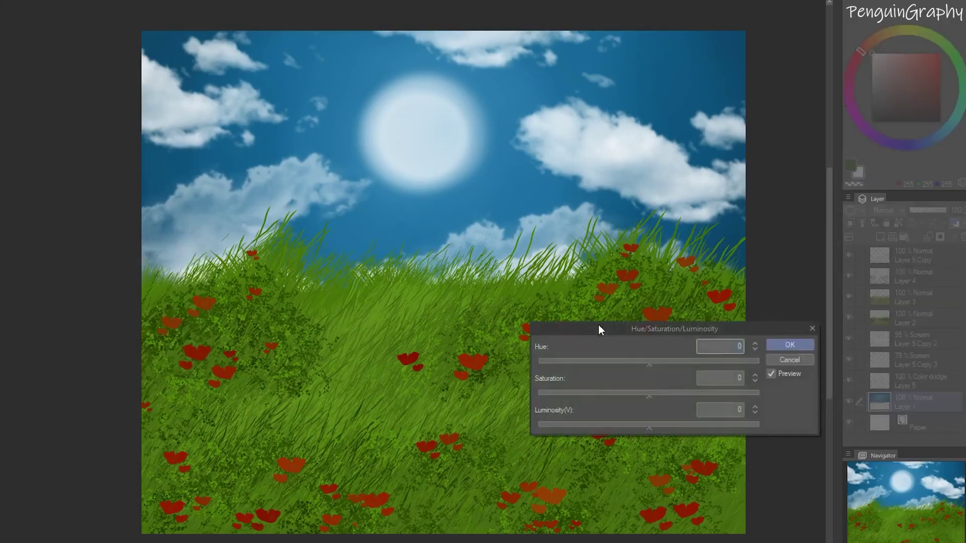
mouse_move(635, 367)
left_mouse_down()
mouse_move(749, 356)
mouse_move(640, 359)
left_mouse_up()
left_click_drag(658, 404, 641, 404)
left_click_drag(641, 367, 639, 367)
left_click(789, 345)
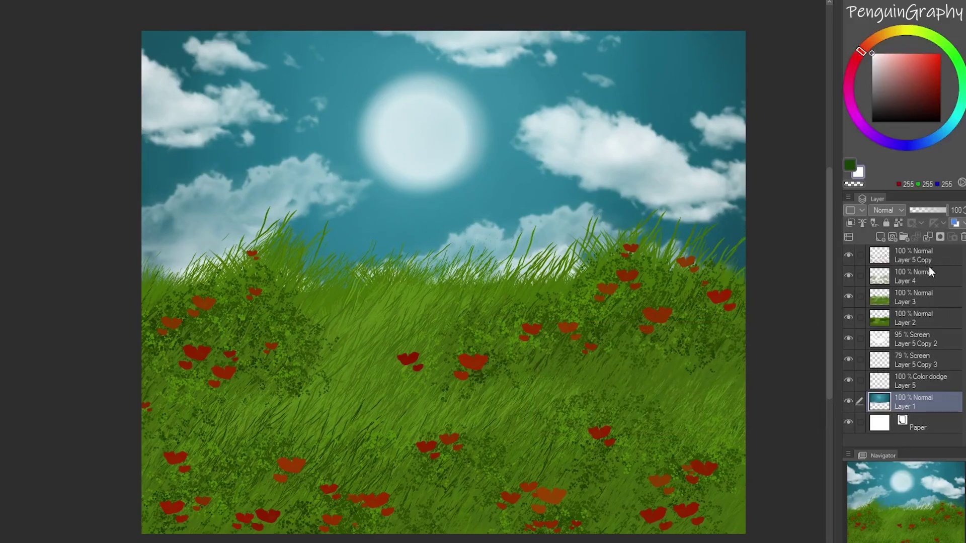
left_click(879, 237)
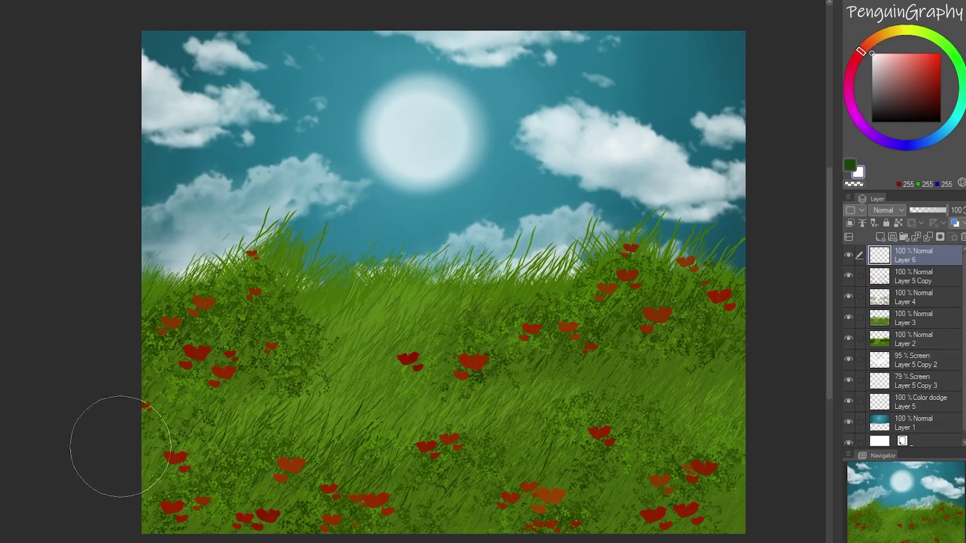
Paint bright orange sparkle specks across the lower meadow on Layer 6
left_click(883, 34)
left_click(919, 61)
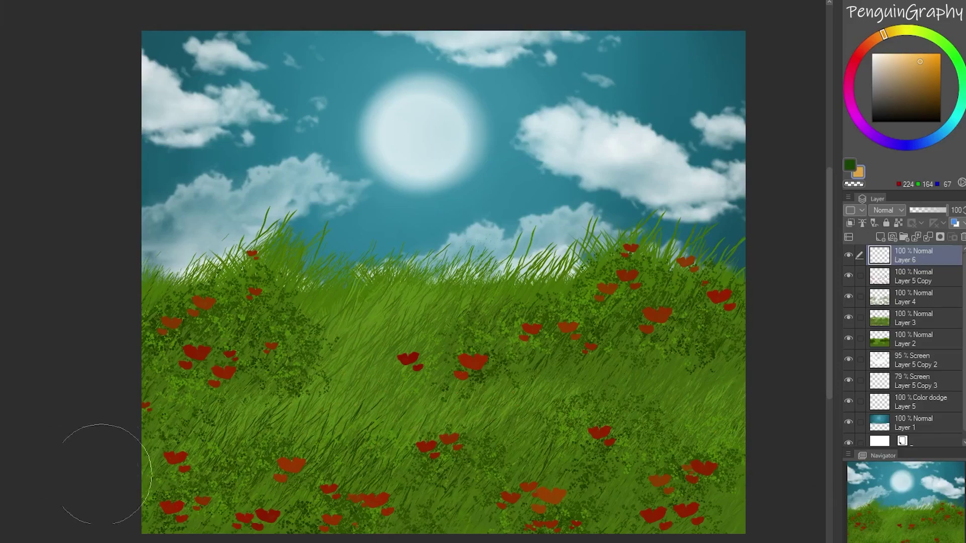
mouse_move(330, 486)
left_mouse_down()
mouse_move(398, 428)
mouse_move(546, 502)
mouse_move(682, 494)
left_mouse_up()
mouse_move(463, 474)
left_mouse_down()
mouse_move(565, 405)
mouse_move(410, 355)
mouse_move(384, 319)
mouse_move(511, 433)
mouse_move(221, 382)
mouse_move(677, 342)
mouse_move(649, 468)
mouse_move(439, 448)
mouse_move(416, 384)
mouse_move(183, 457)
mouse_move(341, 352)
left_mouse_up()
Move Layer 6 below Layer 5 Copy, set it to Add (Glow), and apply Gaussian blur 16.20
left_click_drag(943, 264, 930, 285)
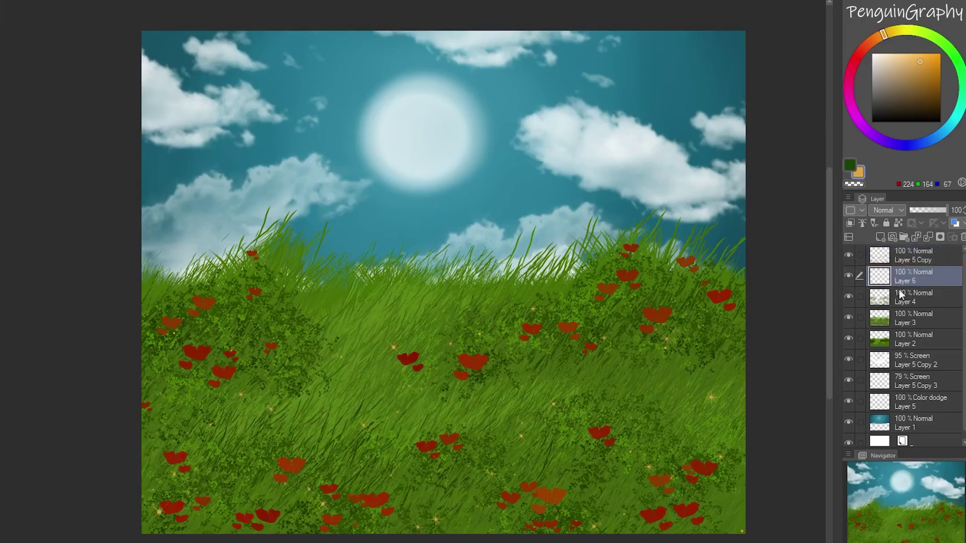
left_click(895, 211)
left_click(885, 348)
mouse_move(80, 7)
left_click(184, 8)
left_click_drag(434, 307, 471, 307)
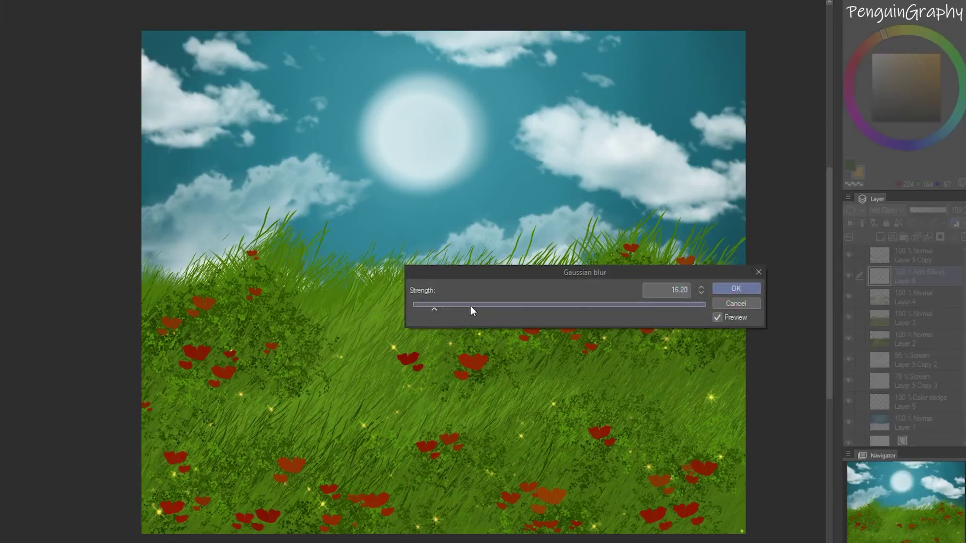
left_click(736, 290)
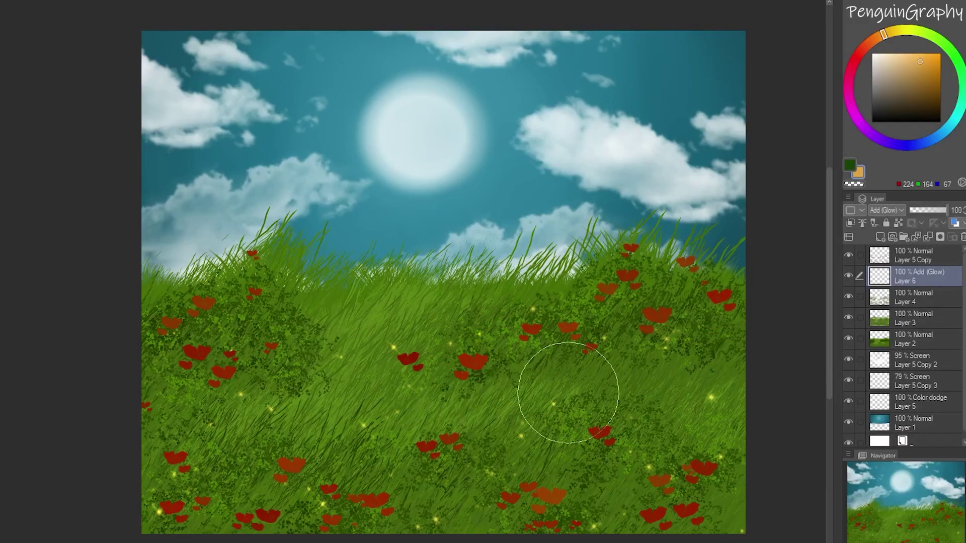
Shift the sparkles' hue to -140 toward blue, boosting saturation and luminosity slightly
left_click(0, 0)
mouse_move(20, 250)
left_click(81, 264)
left_click_drag(649, 362, 556, 378)
left_click_drag(657, 394, 726, 393)
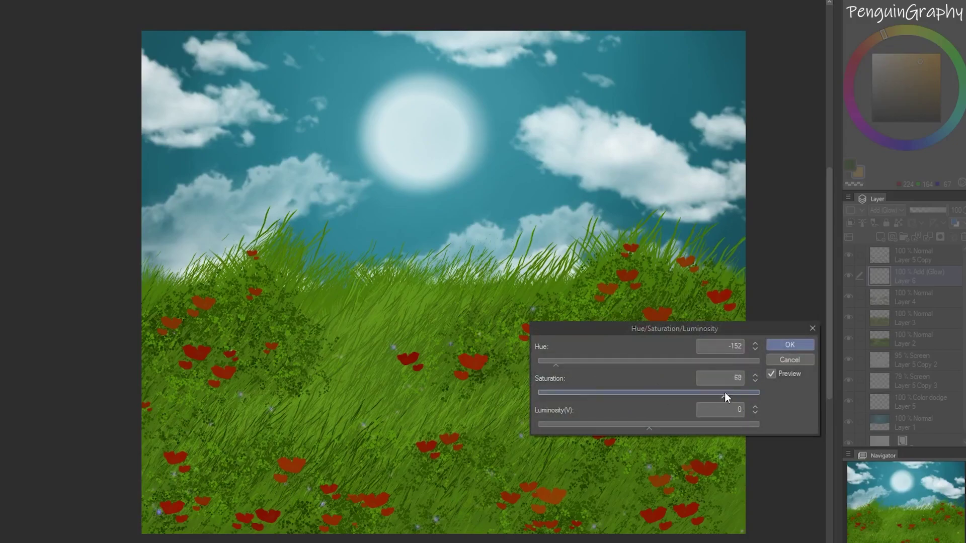
left_click(658, 426)
left_click(562, 364)
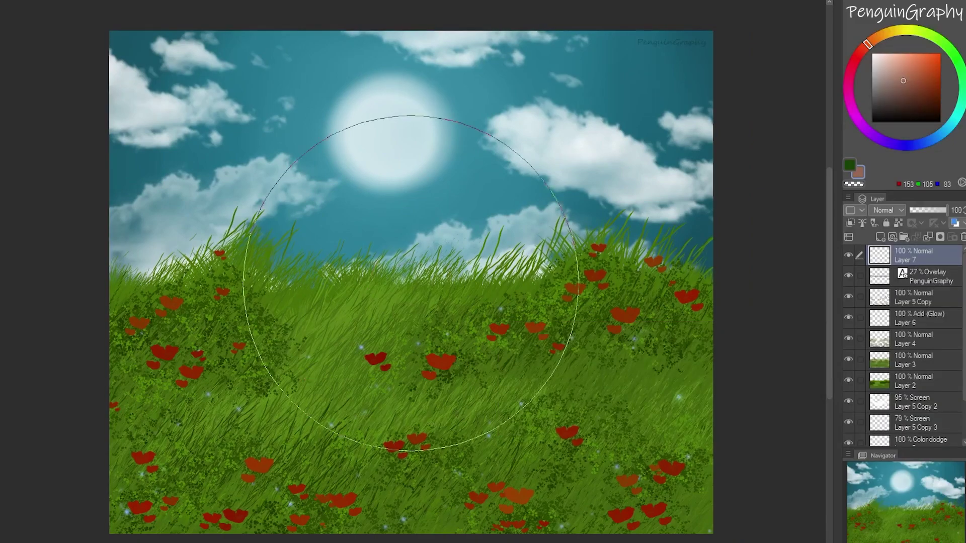
On Layer 7, paint a pink wash over the sky and brown below, blended as Overlay
mouse_move(387, 302)
left_mouse_down()
mouse_move(453, 125)
mouse_move(873, 20)
mouse_move(173, 47)
mouse_move(550, 201)
mouse_move(161, 227)
left_mouse_up()
left_click(903, 93)
mouse_move(726, 306)
left_mouse_down()
mouse_move(487, 526)
mouse_move(621, 376)
mouse_move(771, 528)
mouse_move(550, 375)
left_mouse_up()
left_click(897, 212)
left_click(881, 360)
Set Layer 7 opacity to 83 and shift the Layer 1 sky hue to 5
left_click_drag(935, 210, 940, 208)
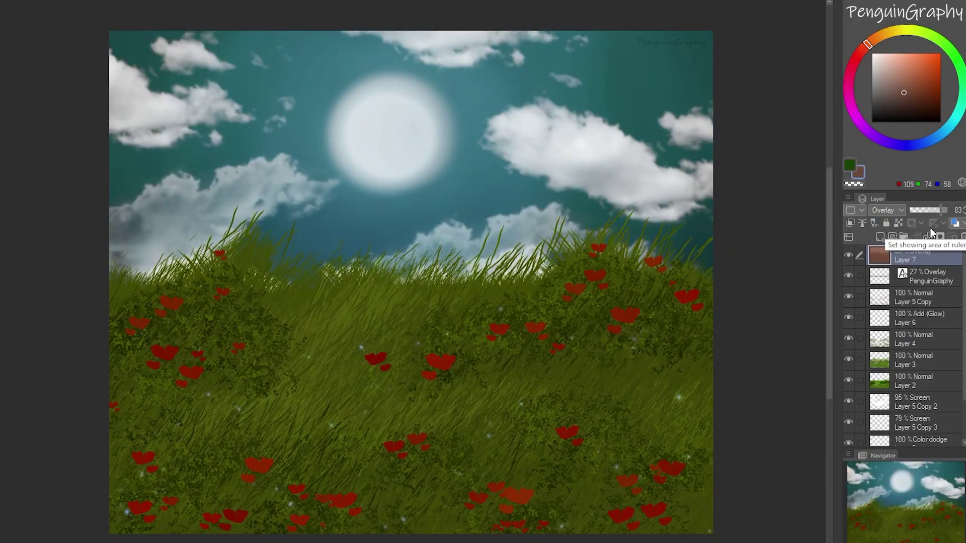
scroll(913, 382, "down", 2)
left_click(913, 415)
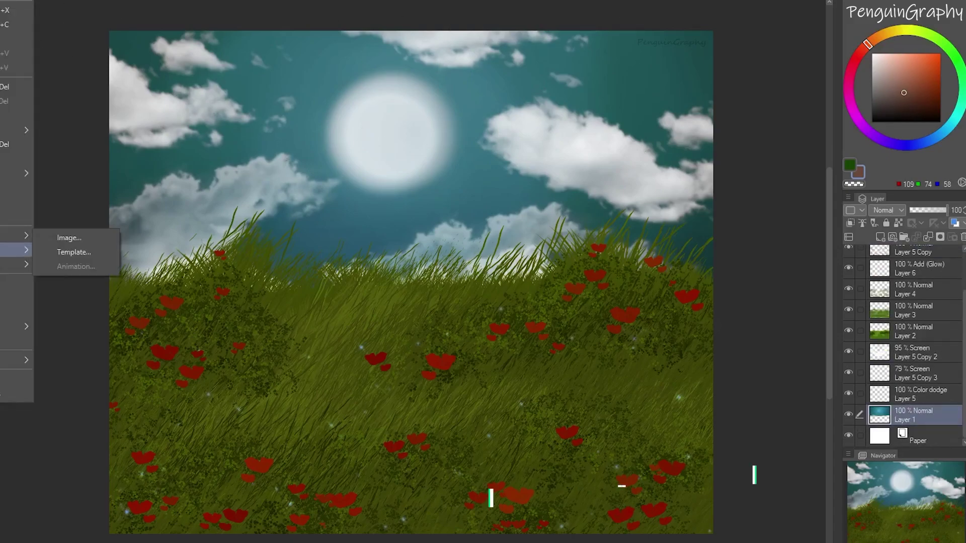
left_click(80, 238)
left_click_drag(648, 364, 653, 364)
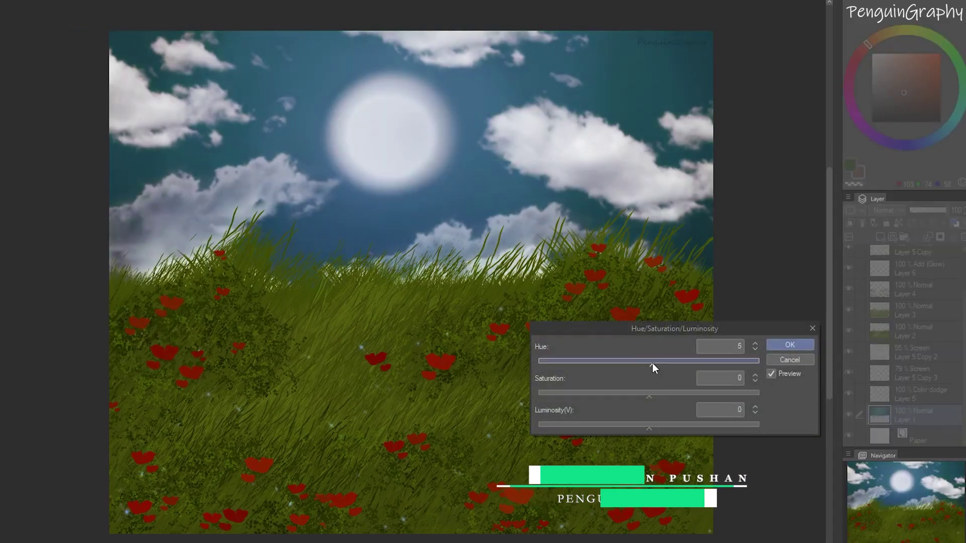
left_click(802, 344)
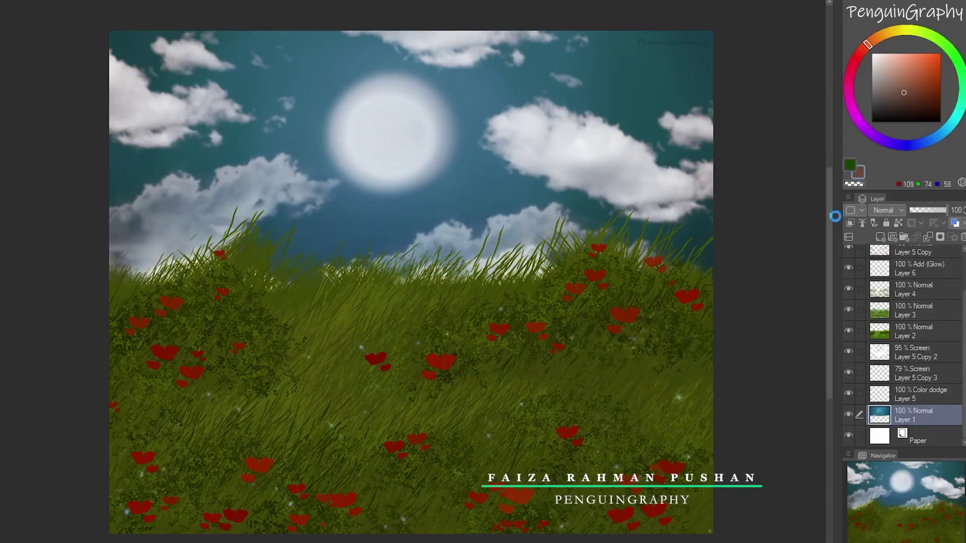
Raise Brightness to 48 on the Layer 5 Copy flowers via Brightness/Contrast
left_click_drag(963, 352, 963, 314)
left_click(923, 300)
left_click(0, 0)
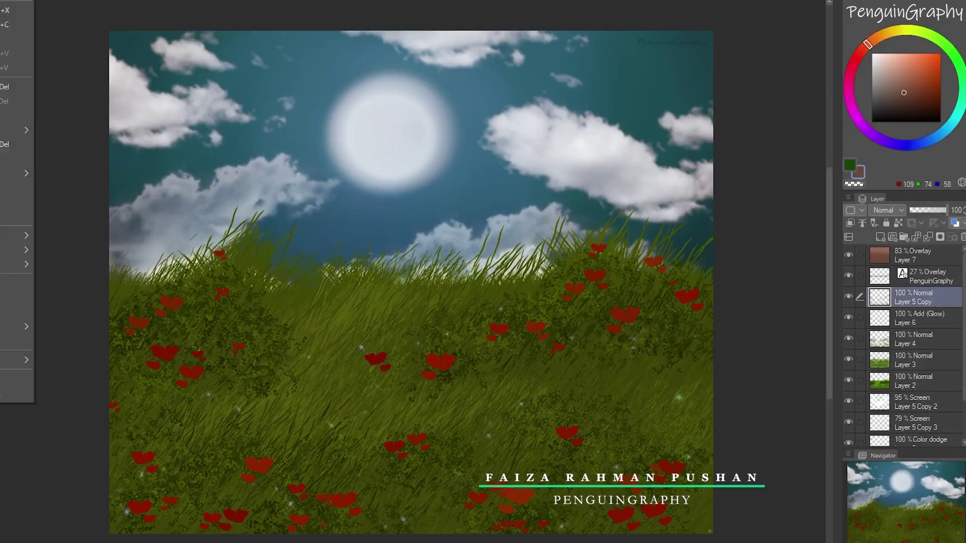
mouse_move(10, 257)
left_click(80, 256)
left_click_drag(507, 184, 536, 183)
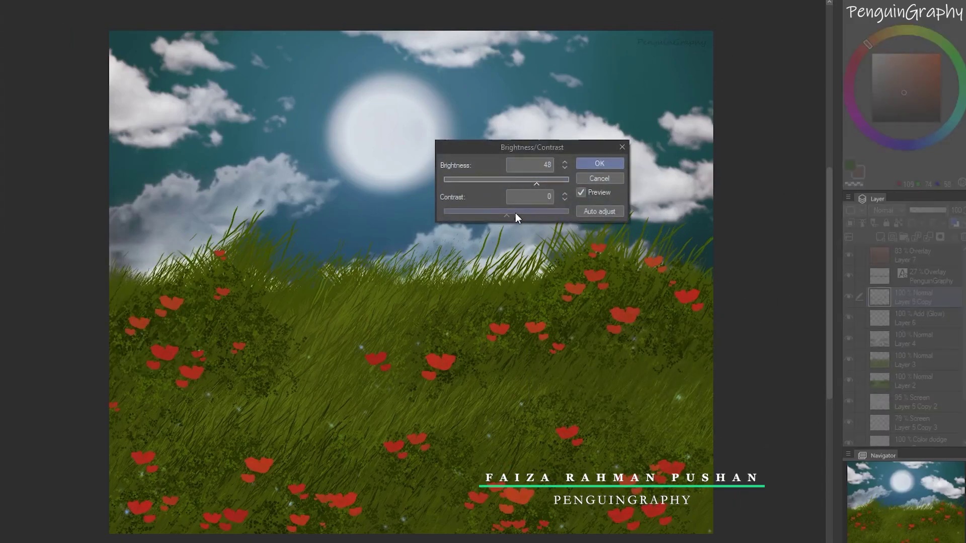